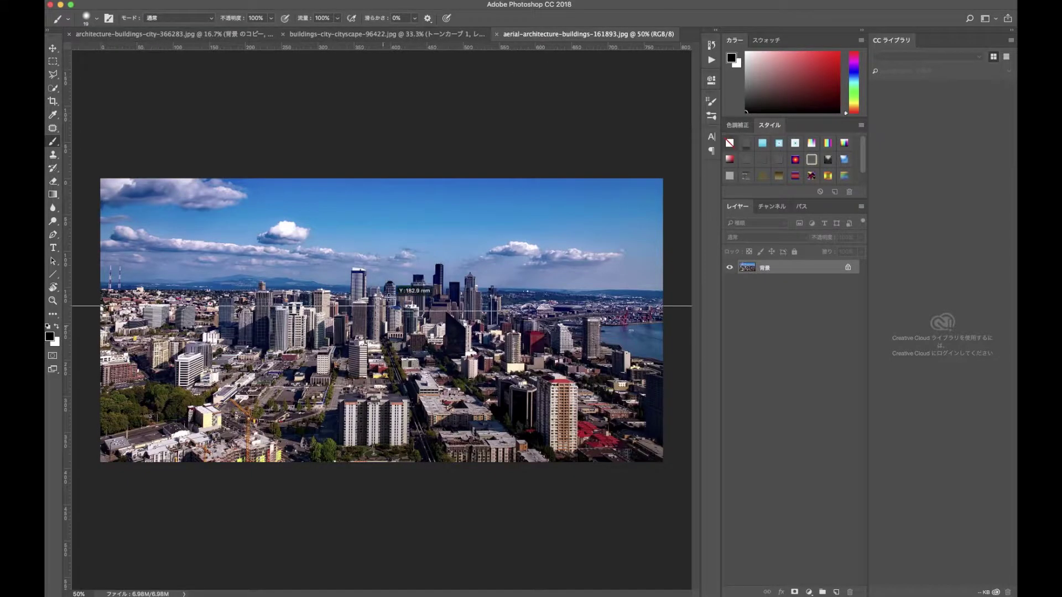
Step: Place a guide along the horizon and duplicate the background layer, leaving the copy unrotated
drag(391, 303, 391, 284)
key(ctrl+j)
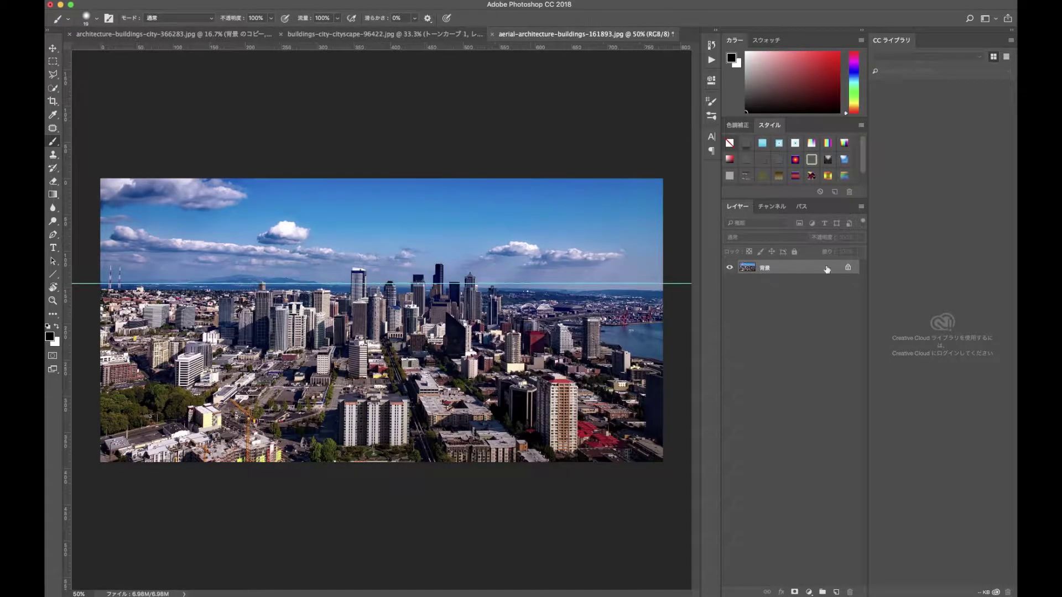
key(ctrl+t)
drag(672, 161, 686, 92)
key(Escape)
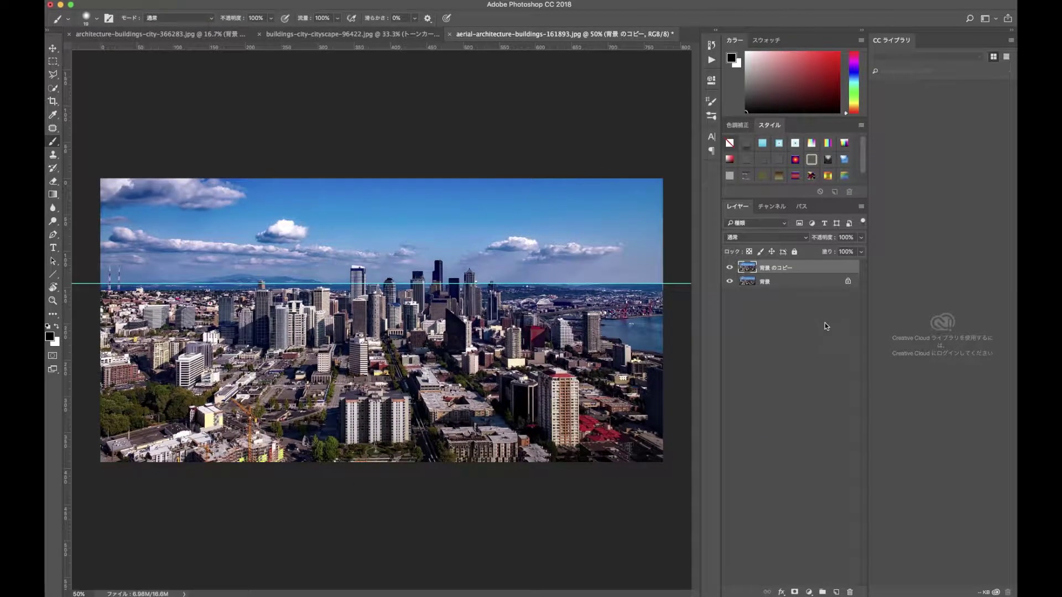
click(53, 275)
click(166, 18)
Step: Draw a diagonal line from the skyline centre to the bottom-right edge and convert it to a path
drag(544, 472, 361, 244)
click(559, 194)
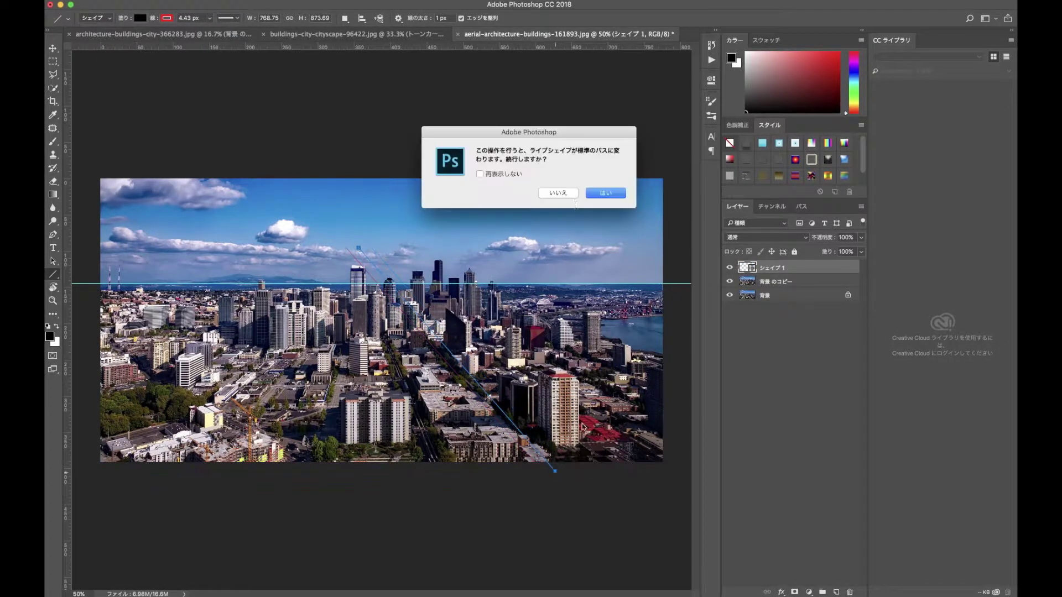
key(p)
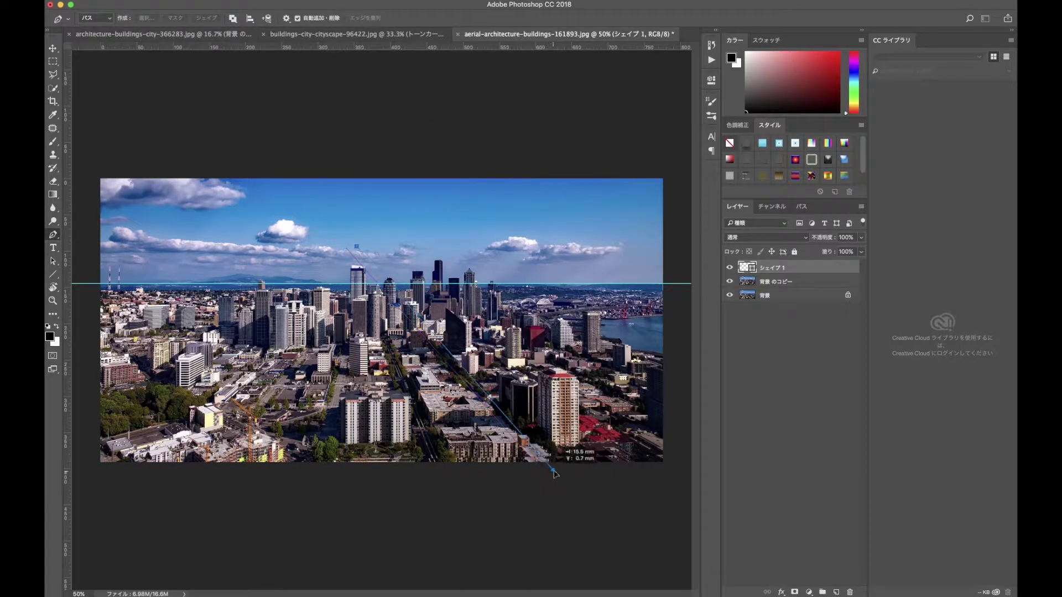
drag(542, 470, 559, 464)
key(Return)
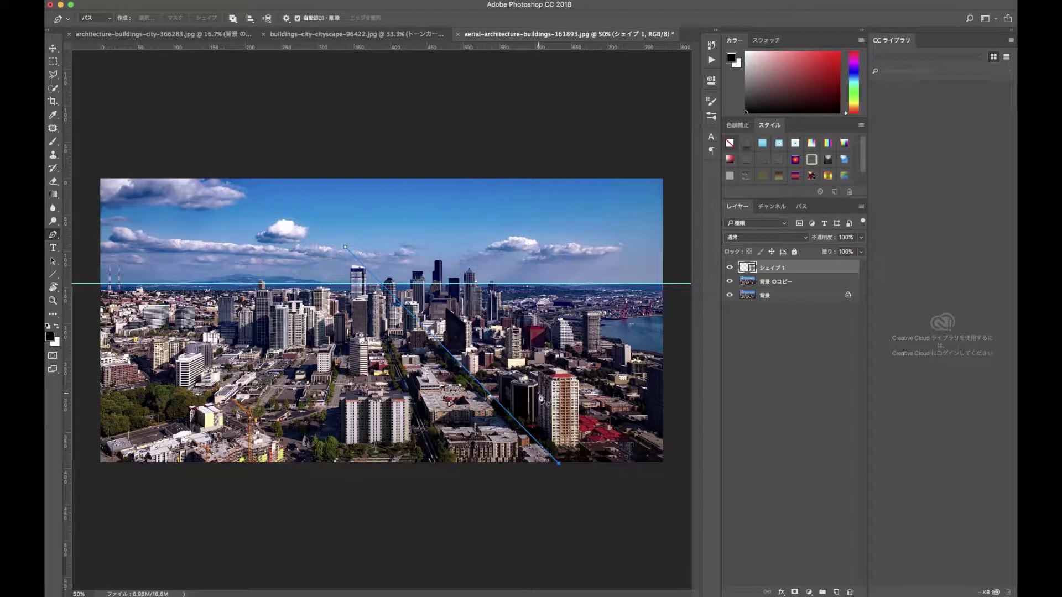
Step: Hide the line shape layer and add a new empty layer, レイヤー 1
click(765, 344)
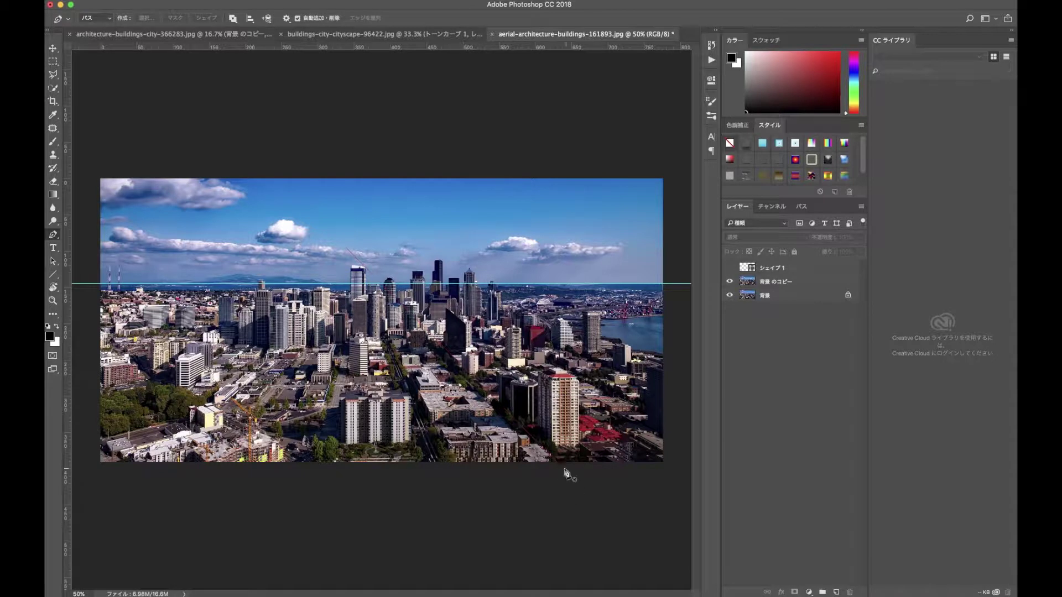
click(836, 592)
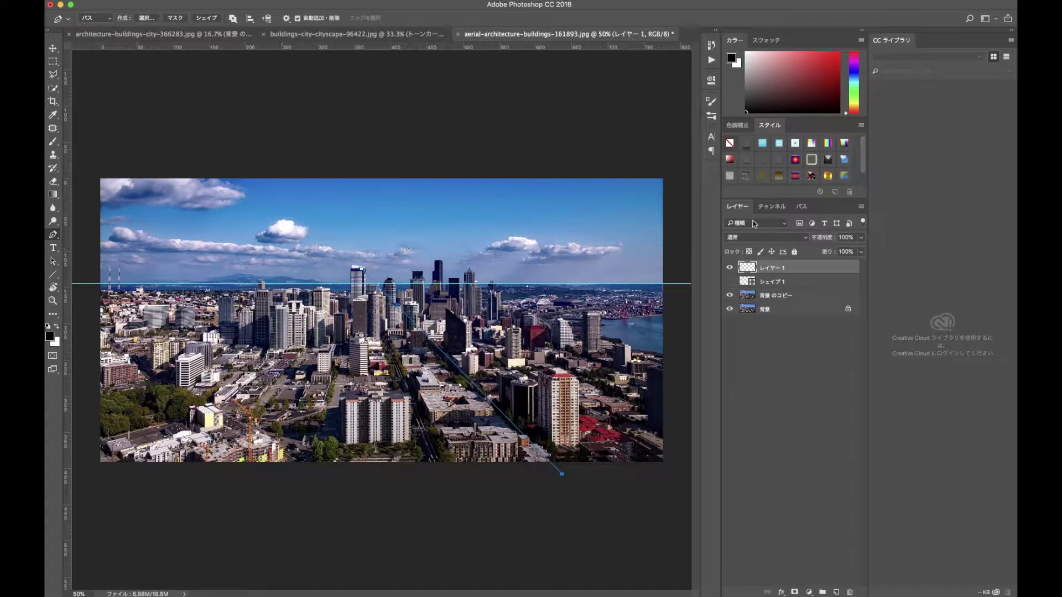
click(802, 207)
key(b)
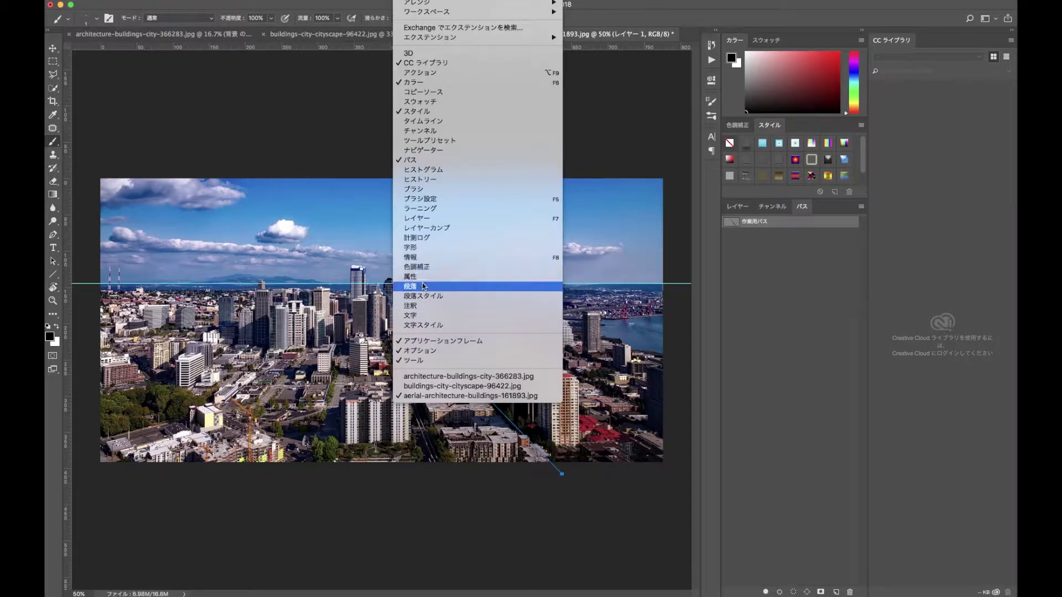
Step: Stroke the diagonal path on レイヤー 1 with a red hard round brush
click(474, 290)
click(838, 54)
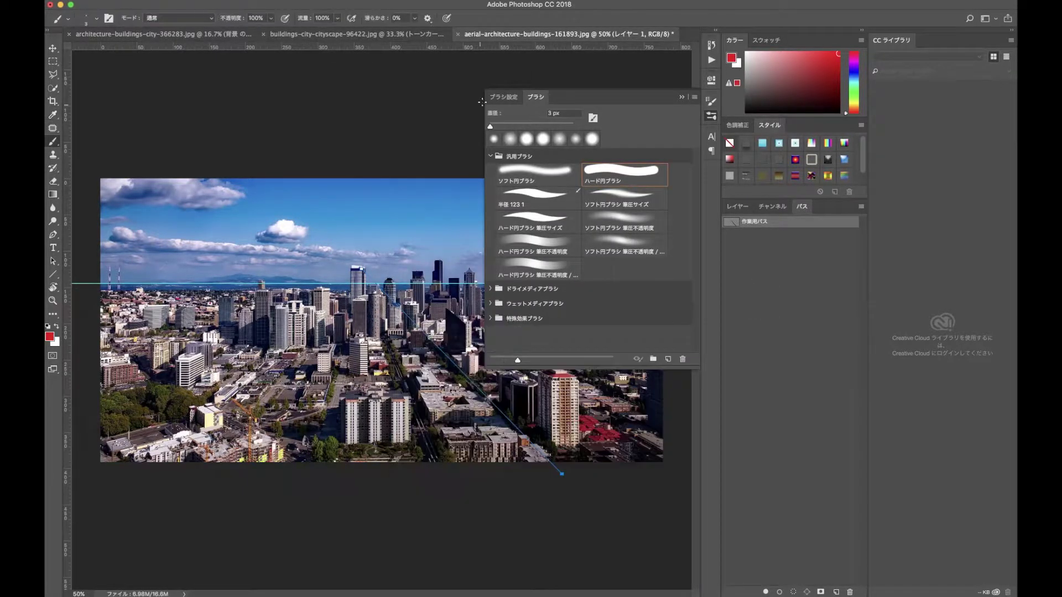
click(711, 102)
key(Return)
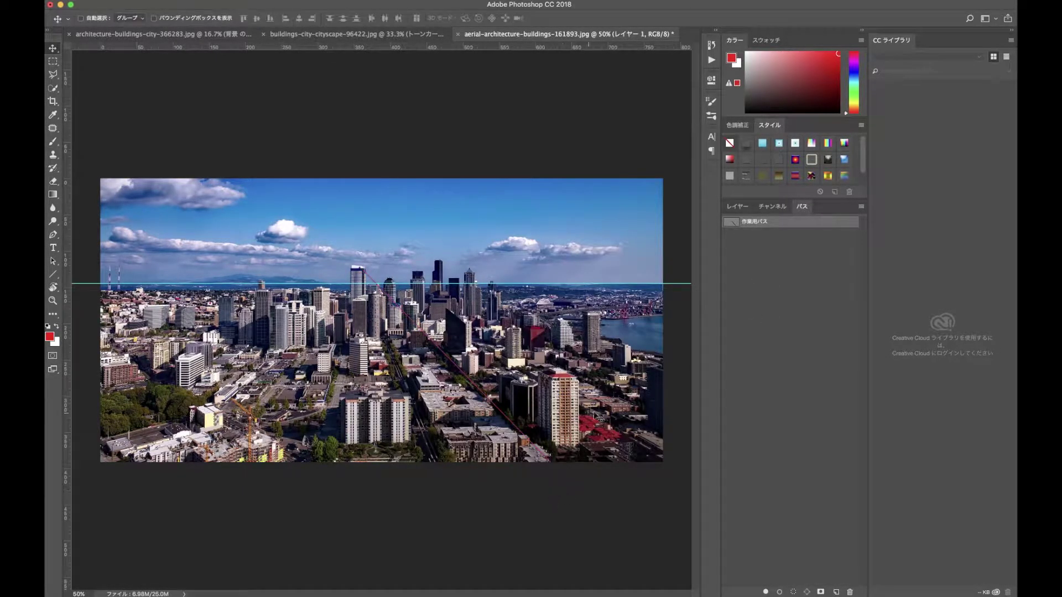
Step: Try a second path toward the lower left, undo its red stroke, and select the background copy layer
key(p)
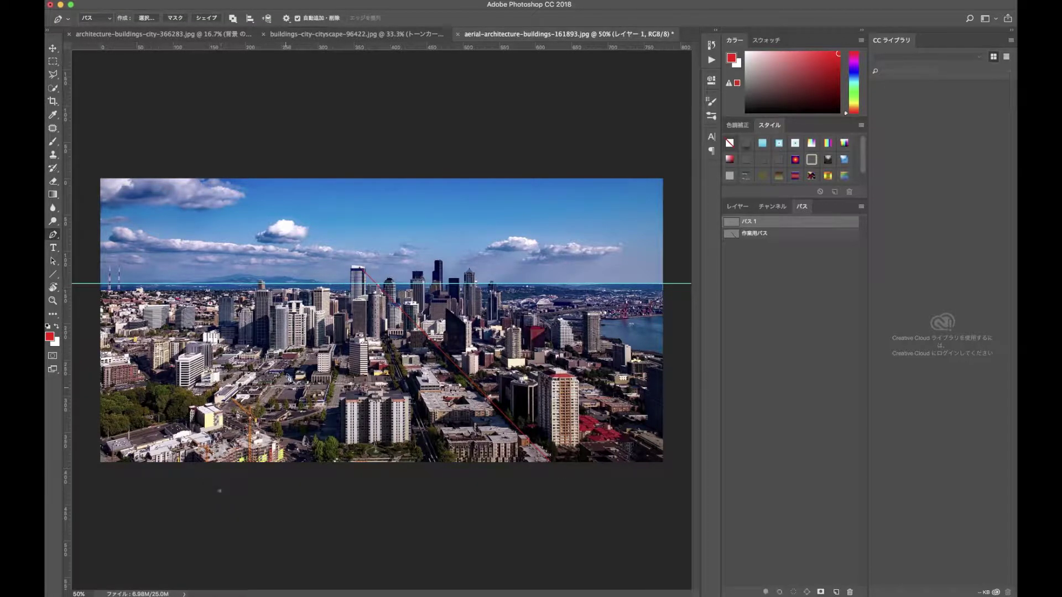
drag(386, 224, 386, 224)
key(Return)
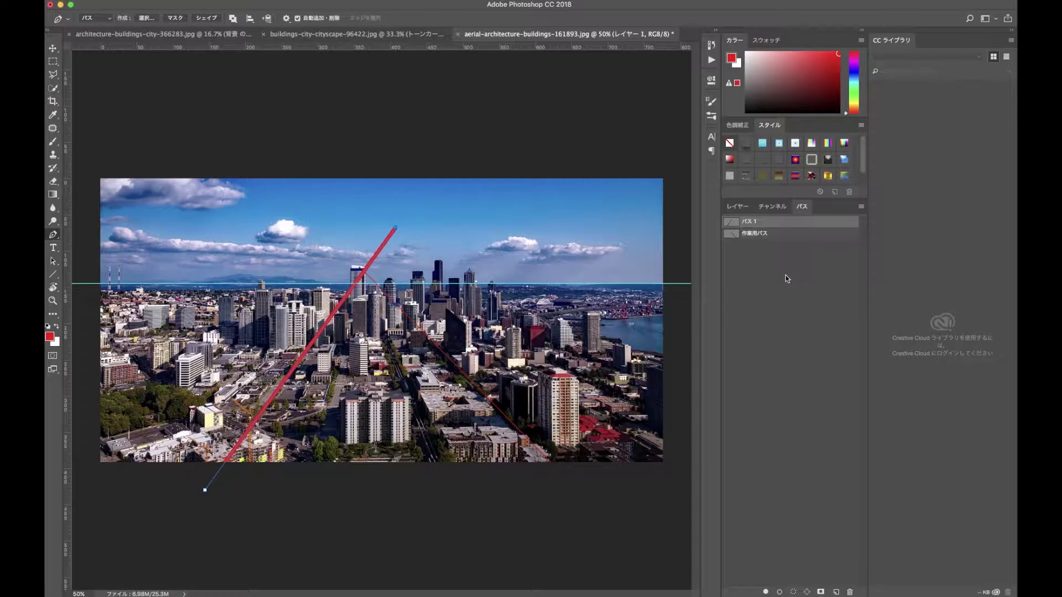
key(ctrl+z)
key(b)
click(737, 206)
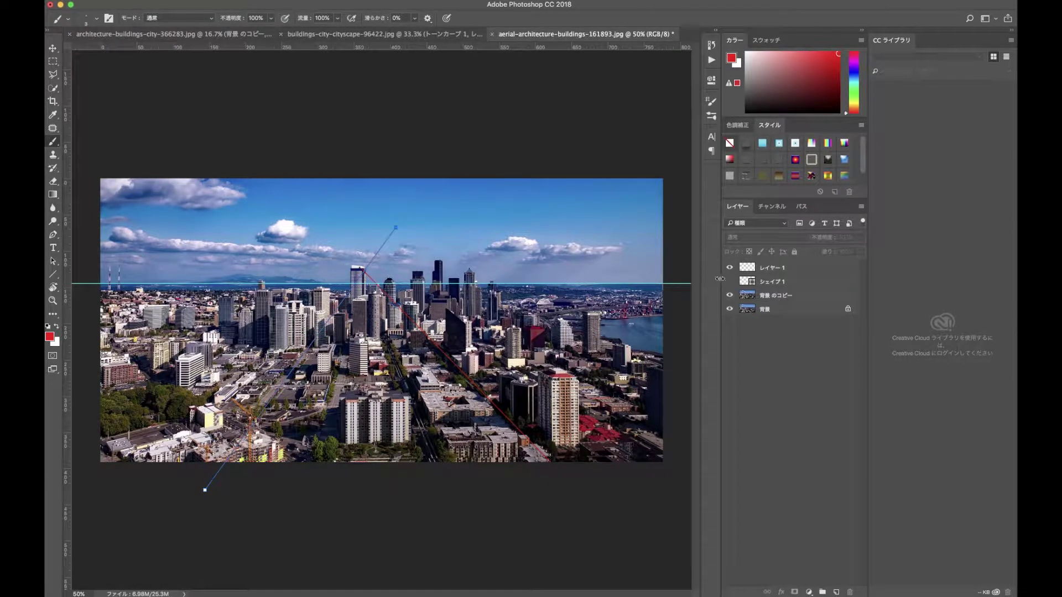
key(v)
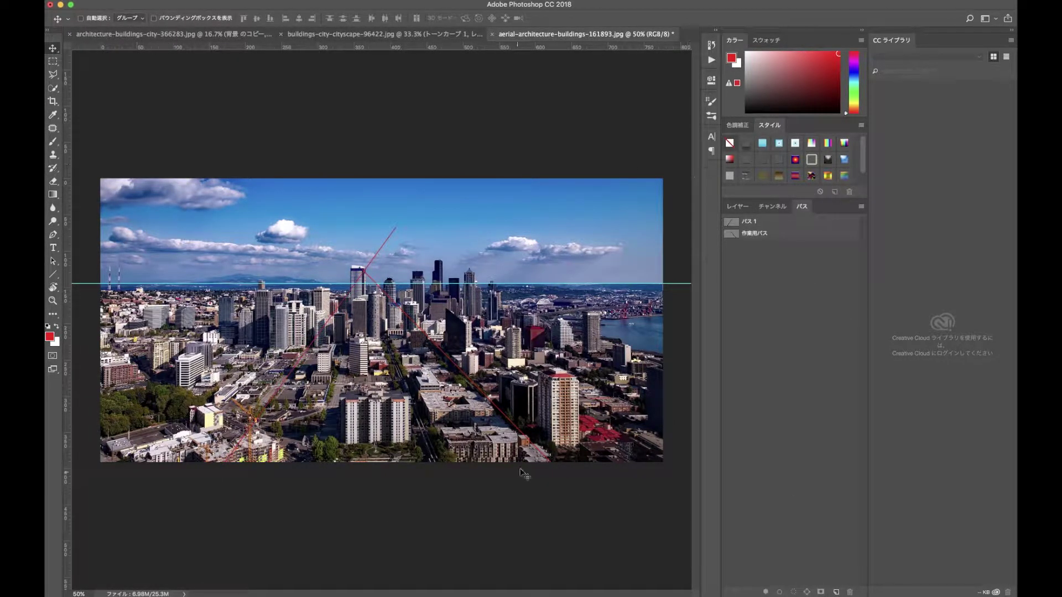
click(737, 207)
Step: Duplicate the background copy as 背景 のコピー 2 and rotate it 90° counterclockwise
key(ctrl+j)
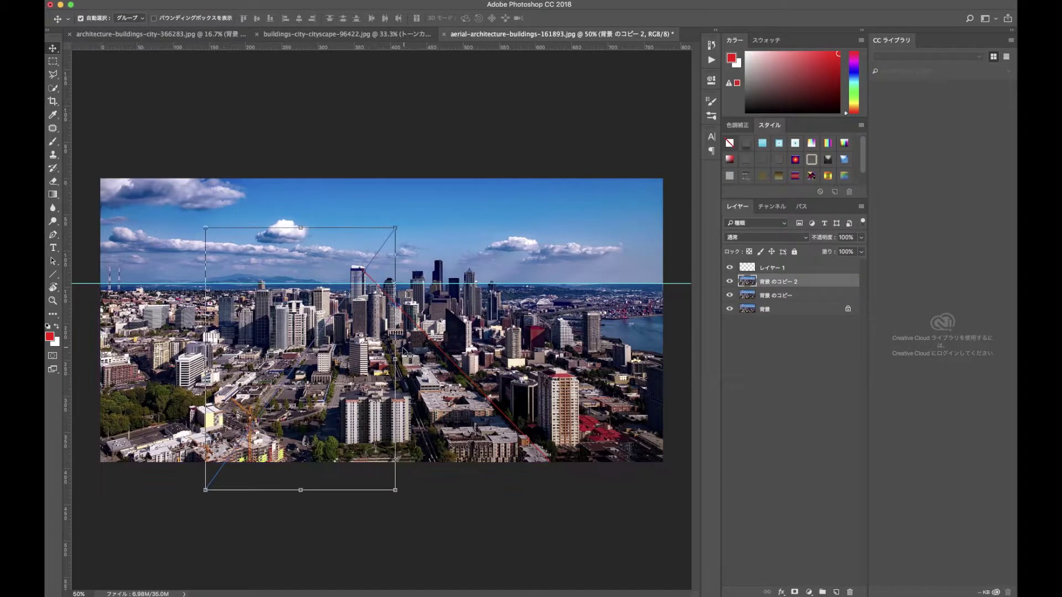
key(ctrl+t)
right_click(396, 361)
click(439, 470)
Step: Move the rotated copy right and scale it up to fill the canvas's centre and right
mouse_move(385, 370)
mouse_down()
mouse_move(539, 312)
mouse_move(426, 312)
mouse_up()
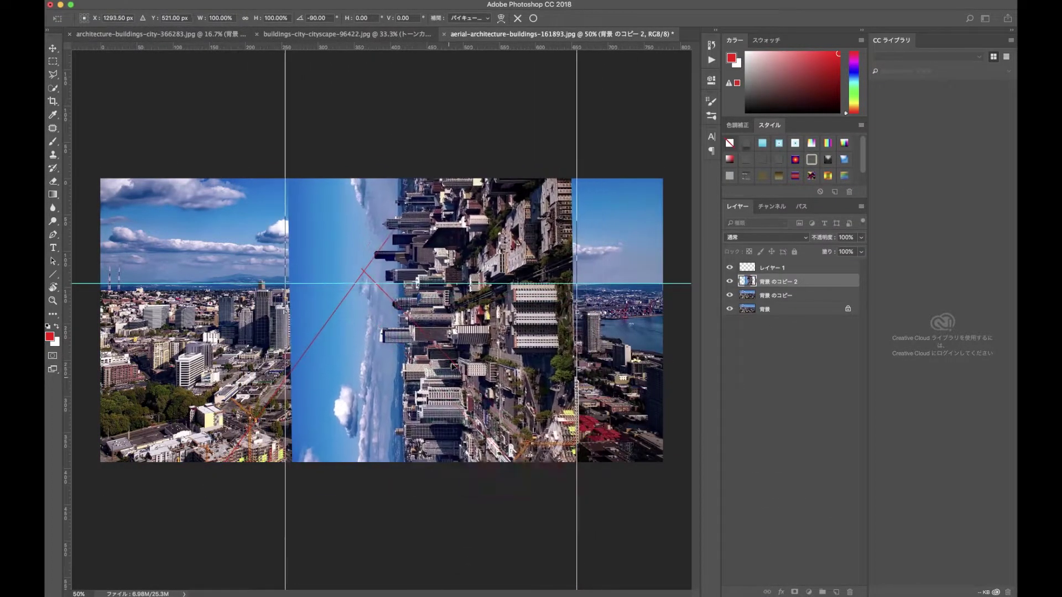
drag(541, 330, 532, 329)
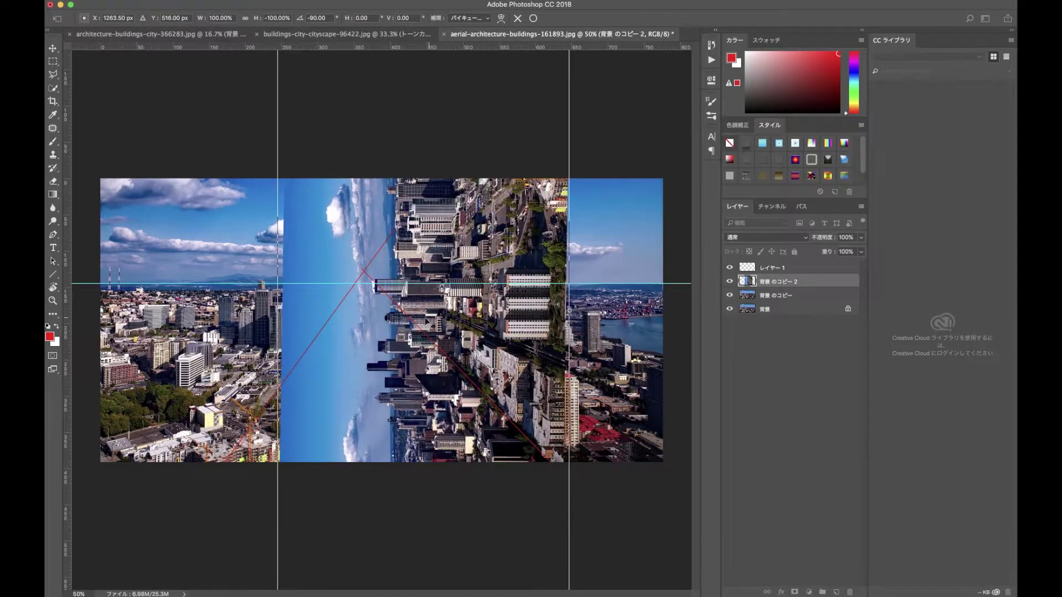
key(ctrl+minus)
drag(487, 455, 522, 498)
key(Return)
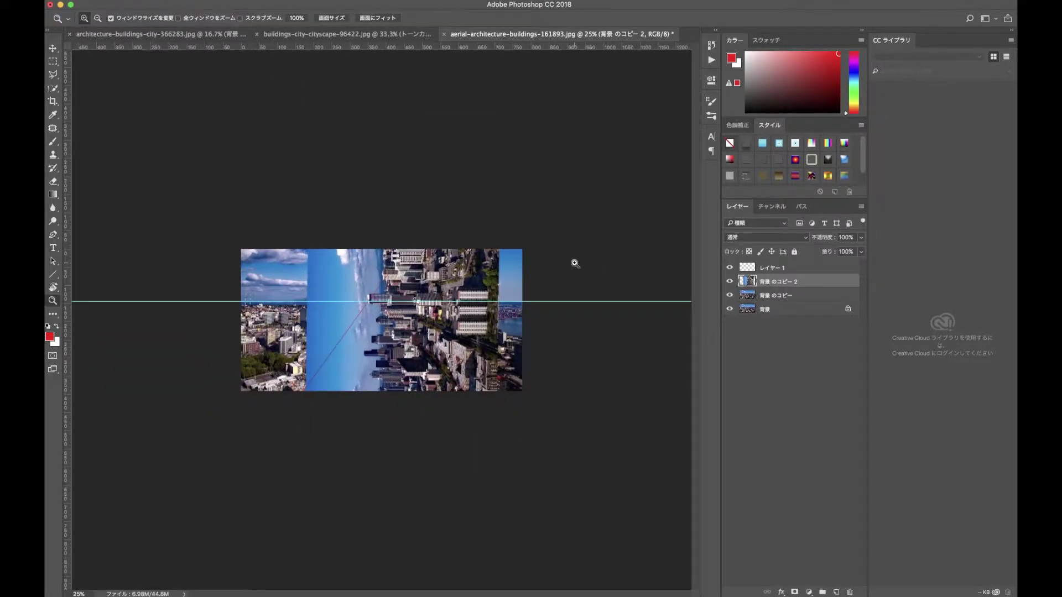
scroll(578, 269, up, 5)
scroll(578, 269, down, 3)
key(p)
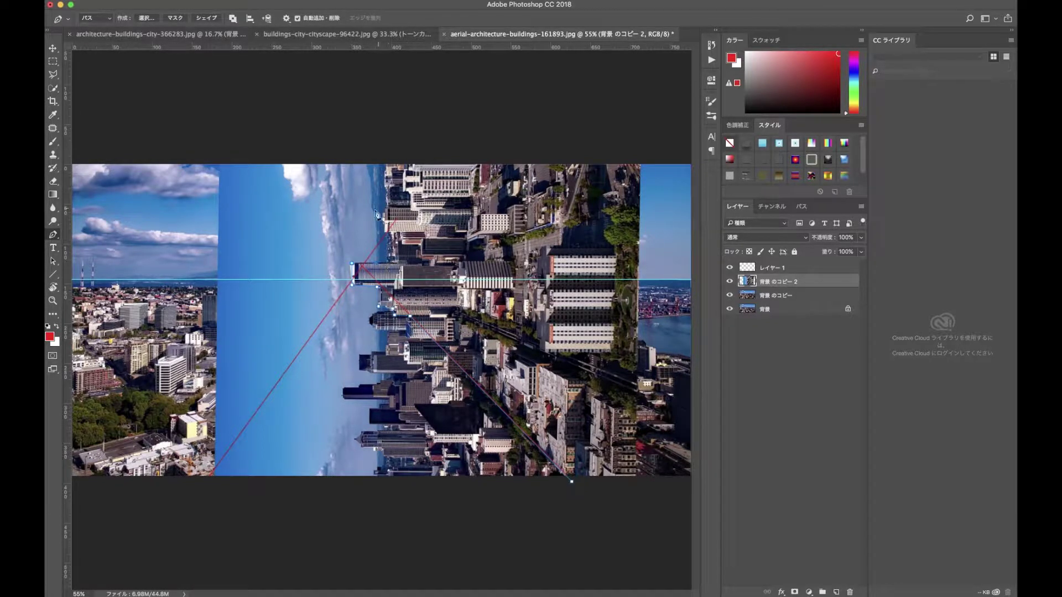
Step: Mask 背景 のコピー 2 with the diagonal path selection and hide the red stroke layer
key(ctrl+Return)
click(795, 592)
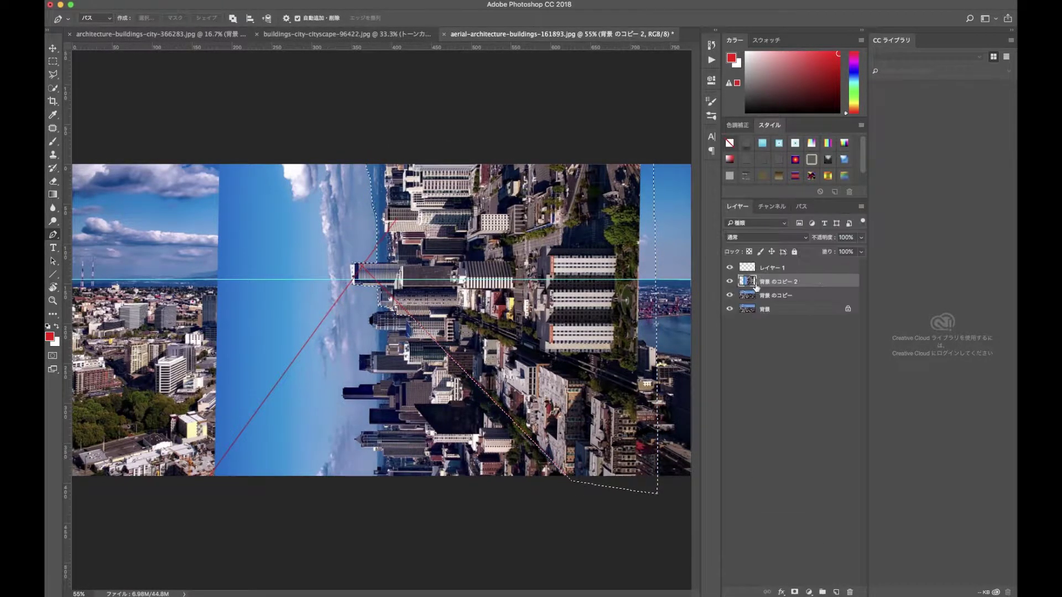
click(730, 267)
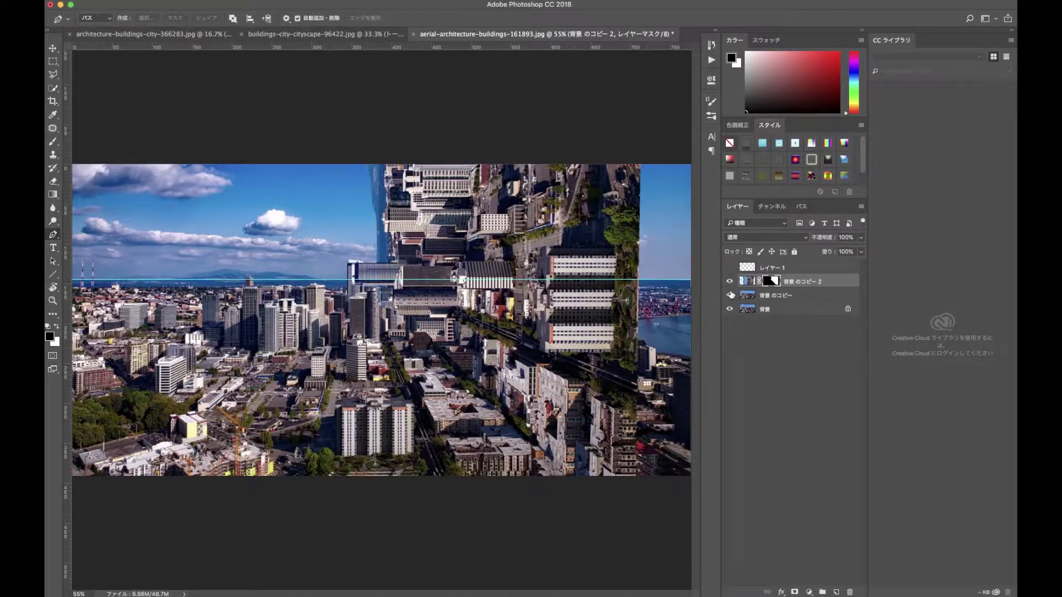
key(b)
scroll(614, 277, up, 3)
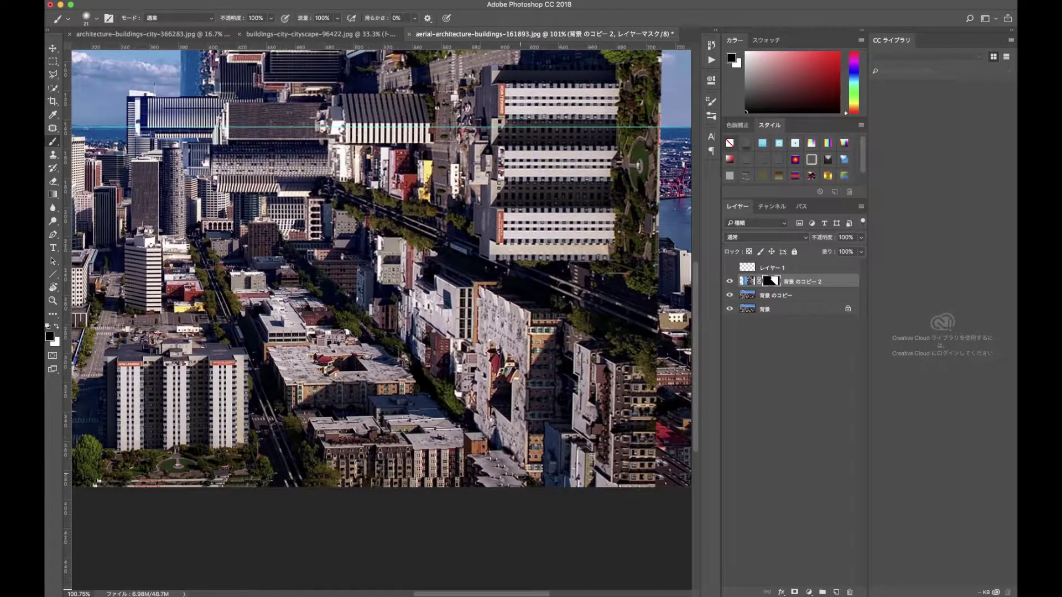
Step: Paint black on the mask to reveal the tall tower, then fit the image and hide the horizon guide
key(x)
scroll(492, 438, up, 2)
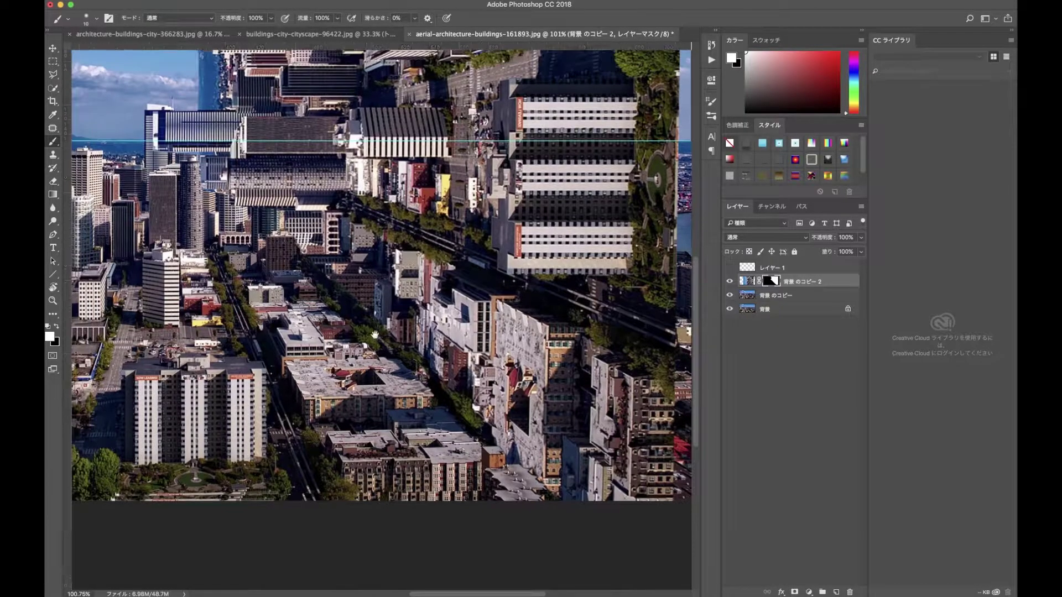
key(x)
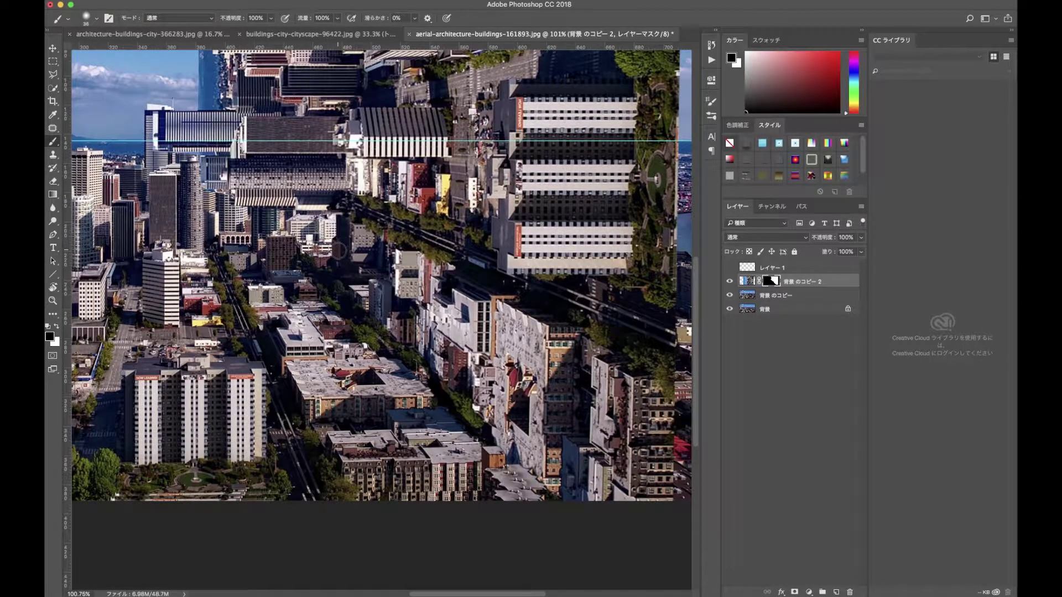
scroll(310, 255, up, 2)
scroll(310, 254, left, 2)
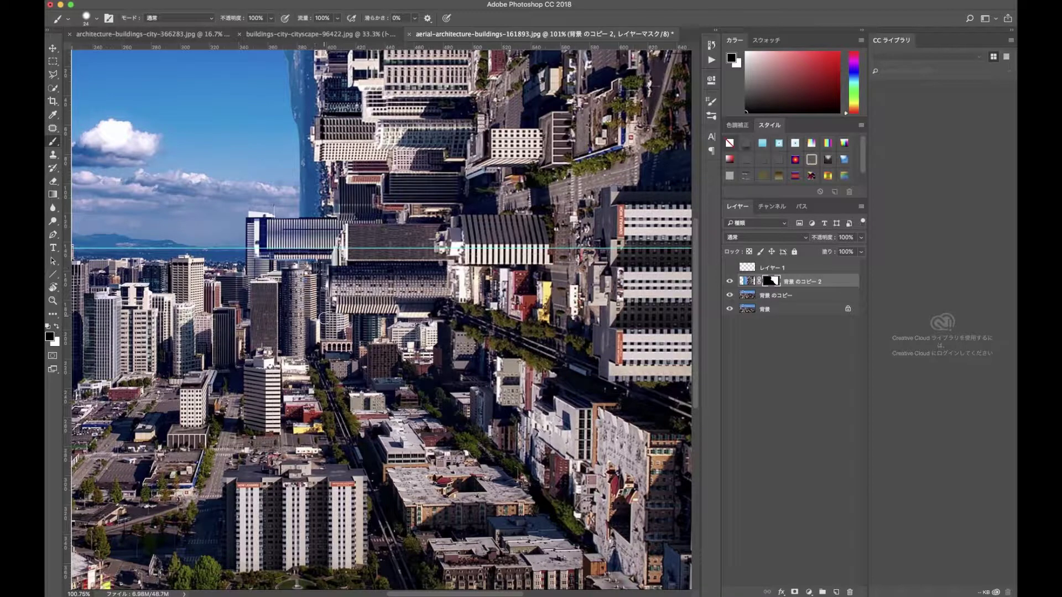
scroll(258, 307, up, 2)
scroll(258, 307, left, 1)
drag(343, 275, 297, 296)
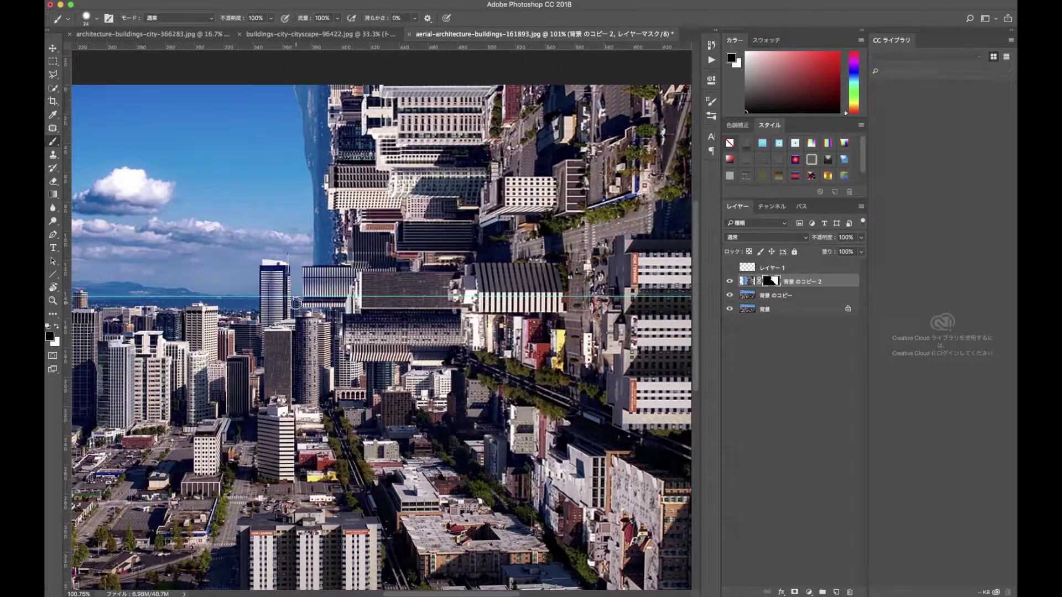
key(ctrl+0)
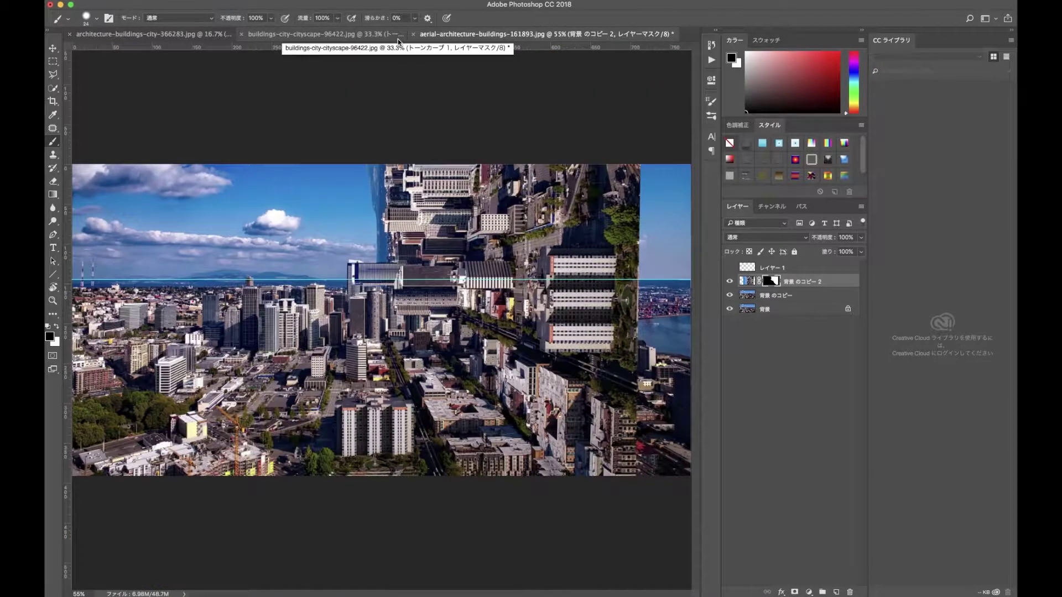
key(ctrl+semicolon)
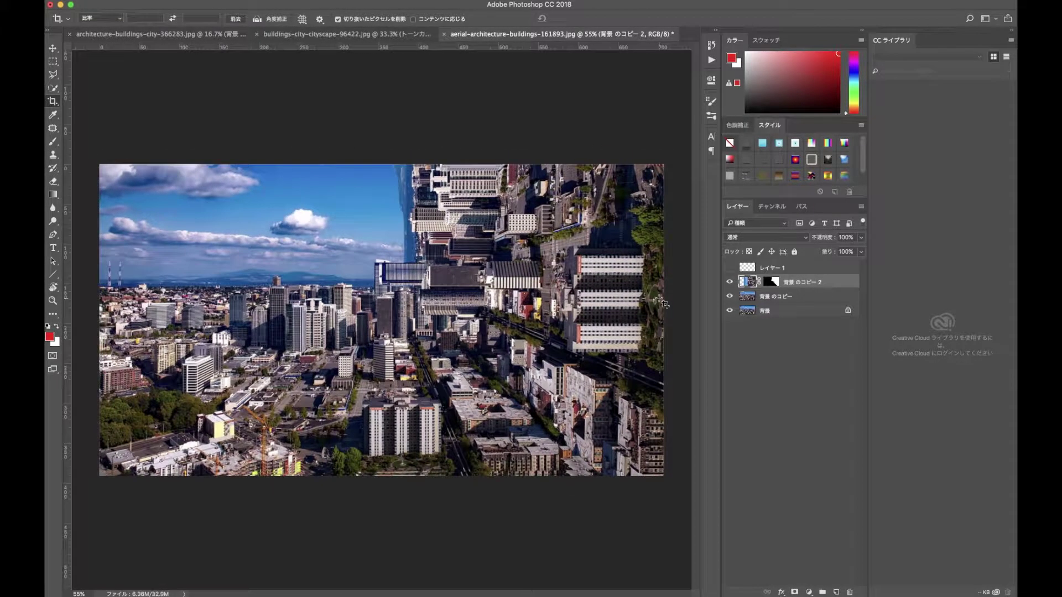
Step: Fill the traced mountain strip black on the folded city layer's mask
key(p)
scroll(427, 205, up, 5)
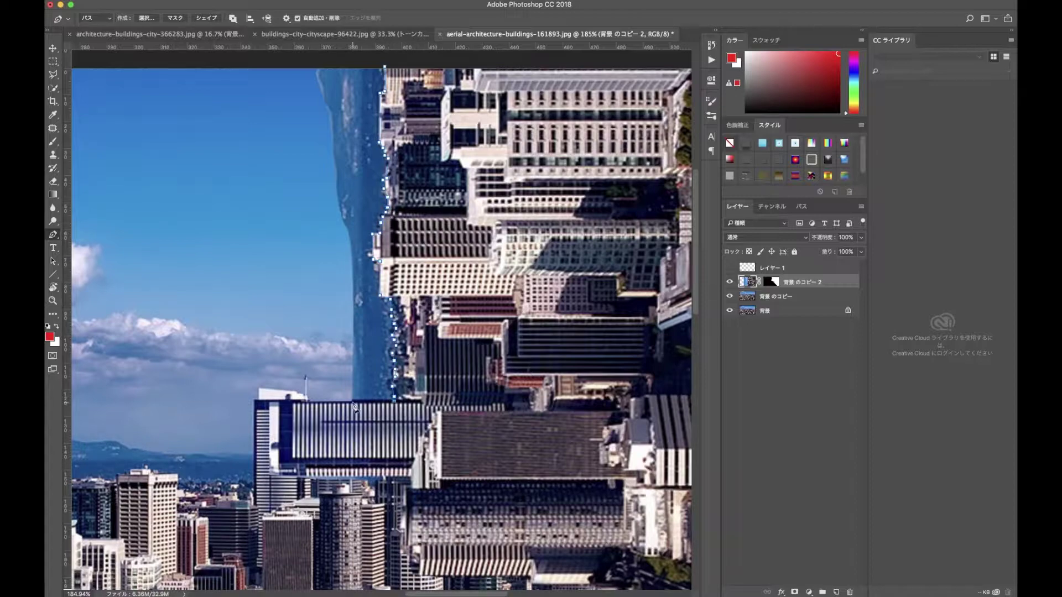
click(771, 281)
key(alt+BackSpace)
key(ctrl+d)
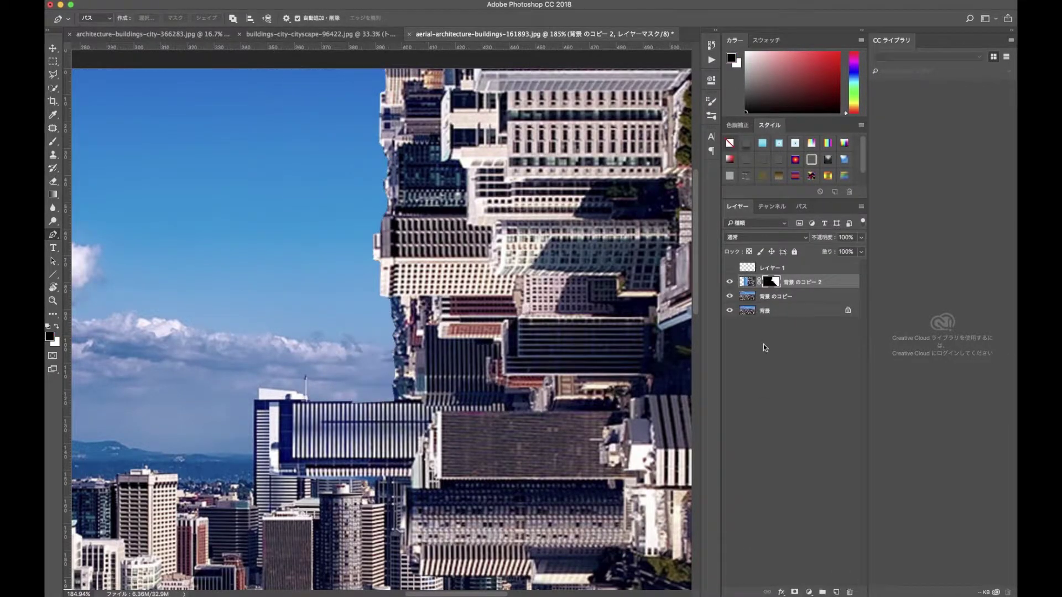
key(ctrl+0)
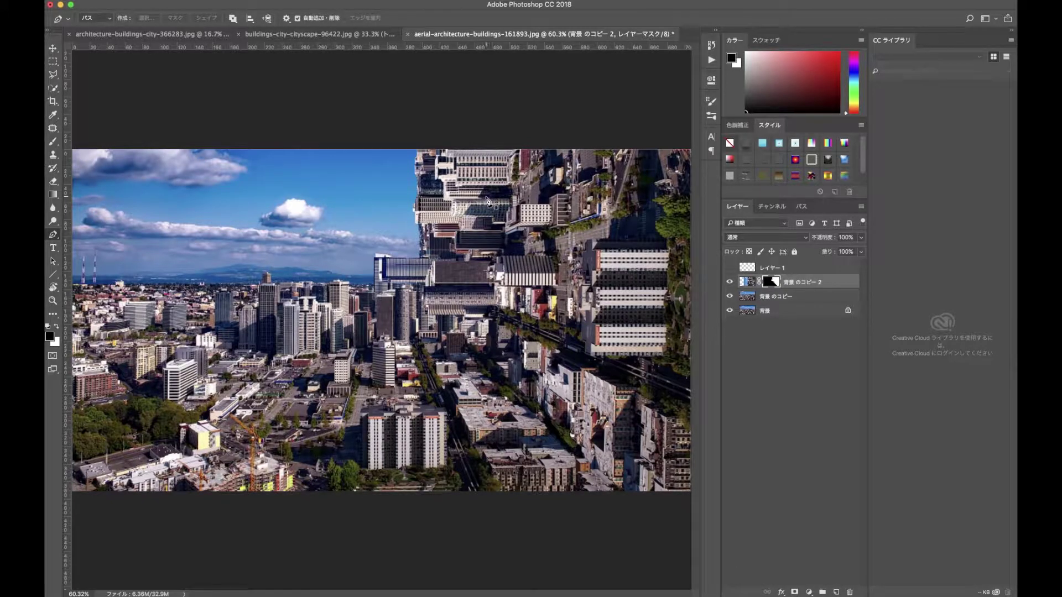
Step: Add a Curves adjustment layer, トーンカーブ 1, with the curve raised to brighten the image
click(808, 592)
click(835, 426)
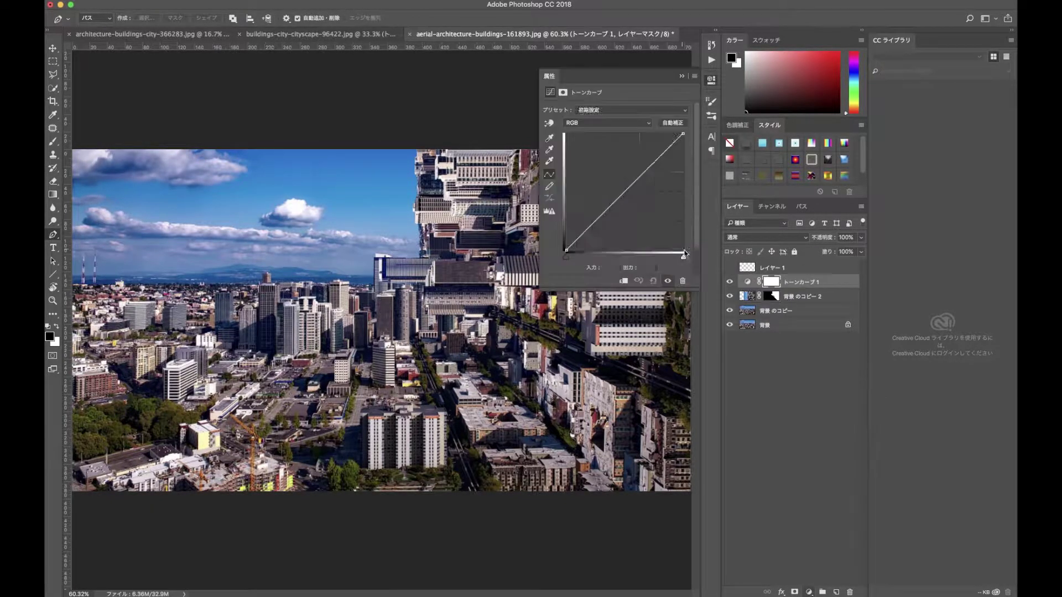
drag(634, 183, 635, 166)
click(682, 76)
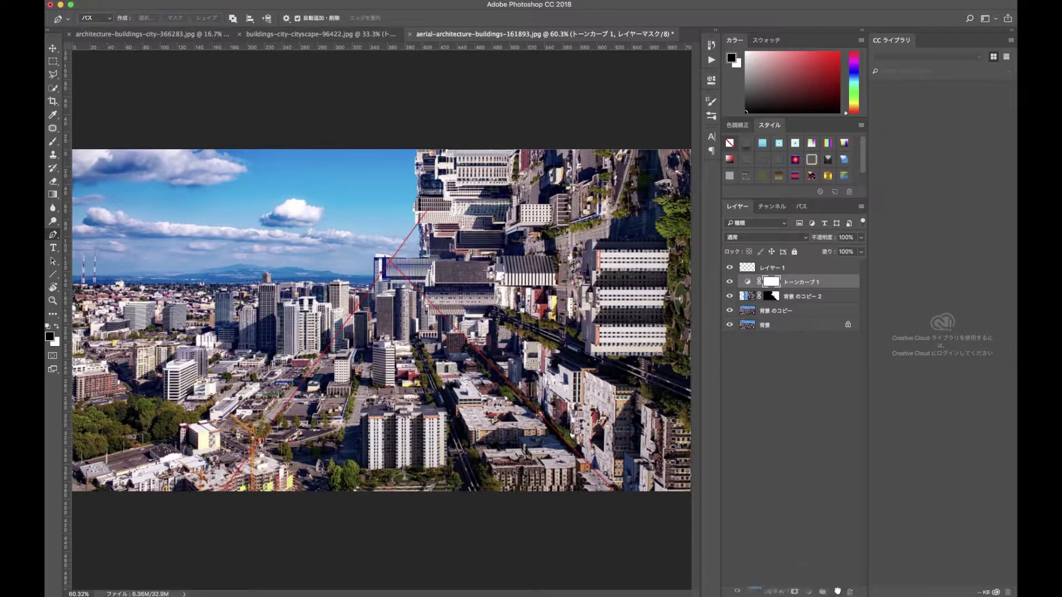
Step: Duplicate the original city layer and begin a Free Transform on the new copy
drag(775, 311, 836, 592)
key(ctrl+t)
right_click(422, 333)
Step: Rotate 背景 のコピー 3 90° clockwise, flip it vertically, and position it at left-centre
click(450, 438)
drag(389, 404, 354, 331)
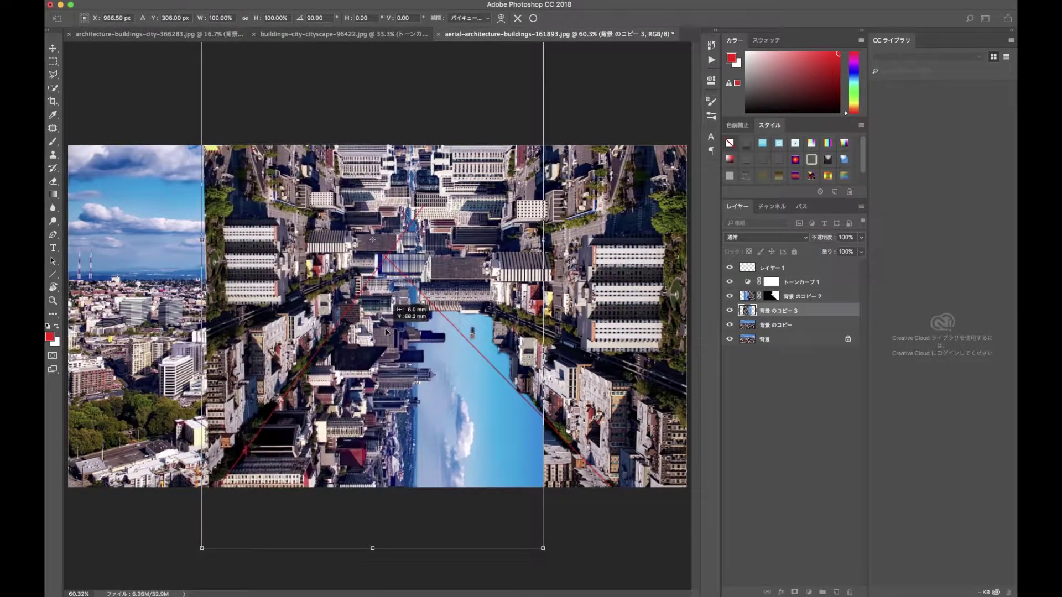
right_click(363, 354)
click(387, 491)
mouse_move(329, 389)
mouse_down()
mouse_move(328, 342)
mouse_move(313, 338)
mouse_move(346, 364)
mouse_up()
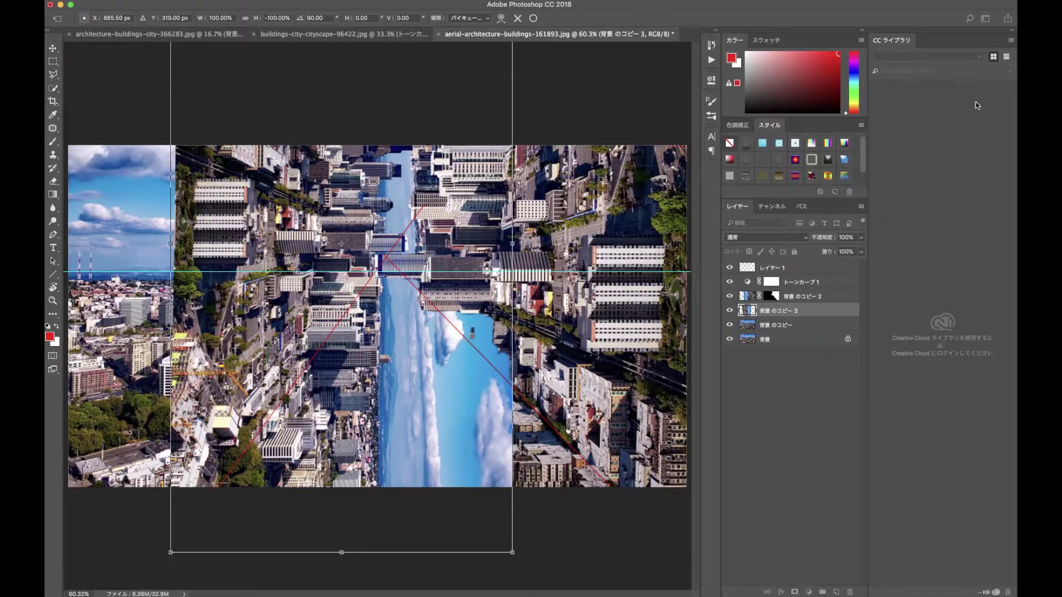
key(Return)
key(p)
key(v)
drag(331, 369, 320, 369)
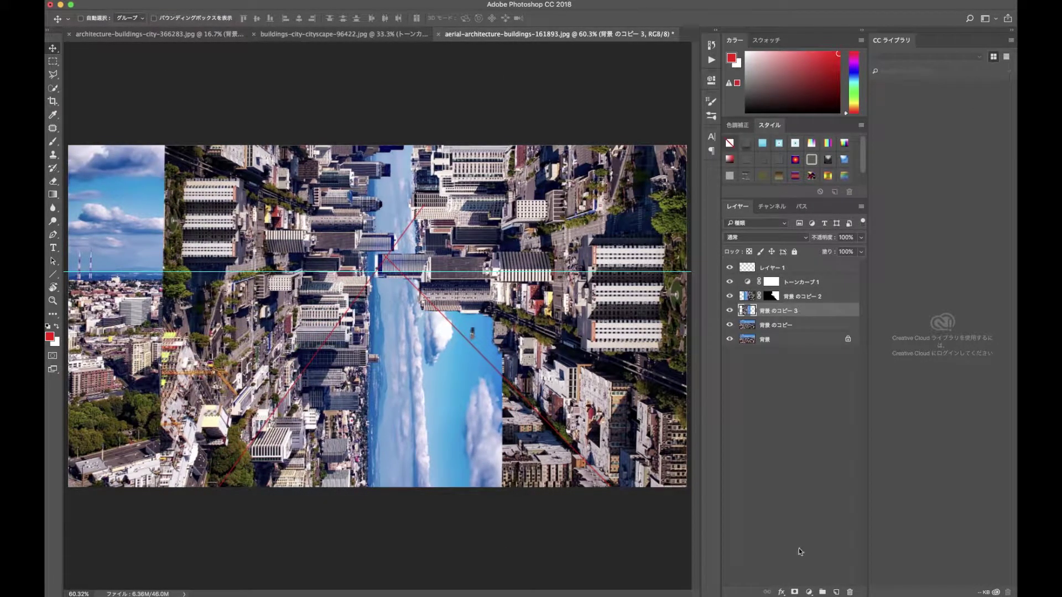
Step: Add a layer mask to 背景 のコピー 3 and draw a four-corner pen outline over its centre
click(794, 592)
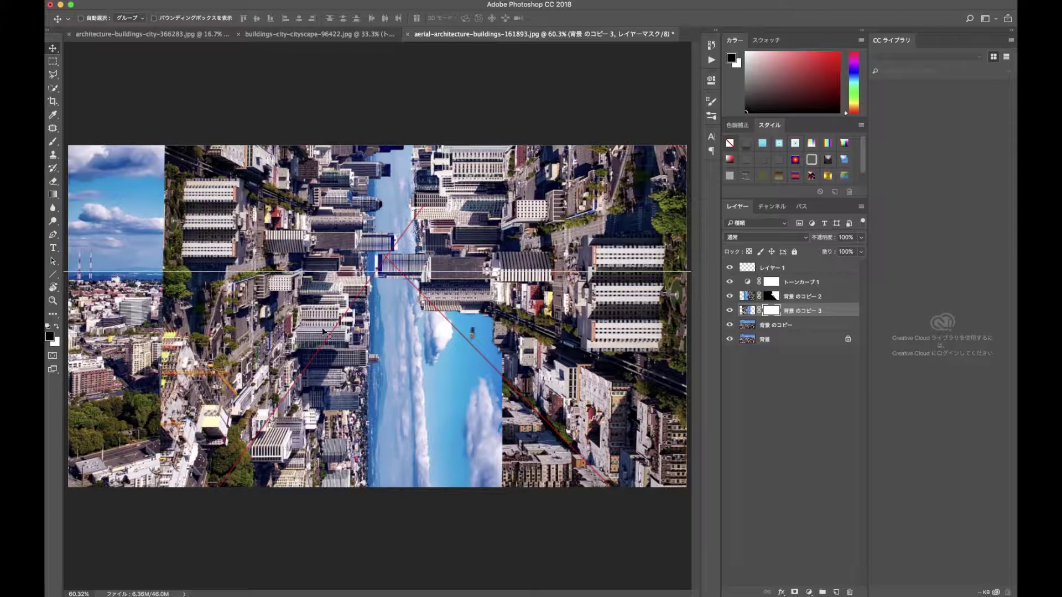
key(p)
click(216, 489)
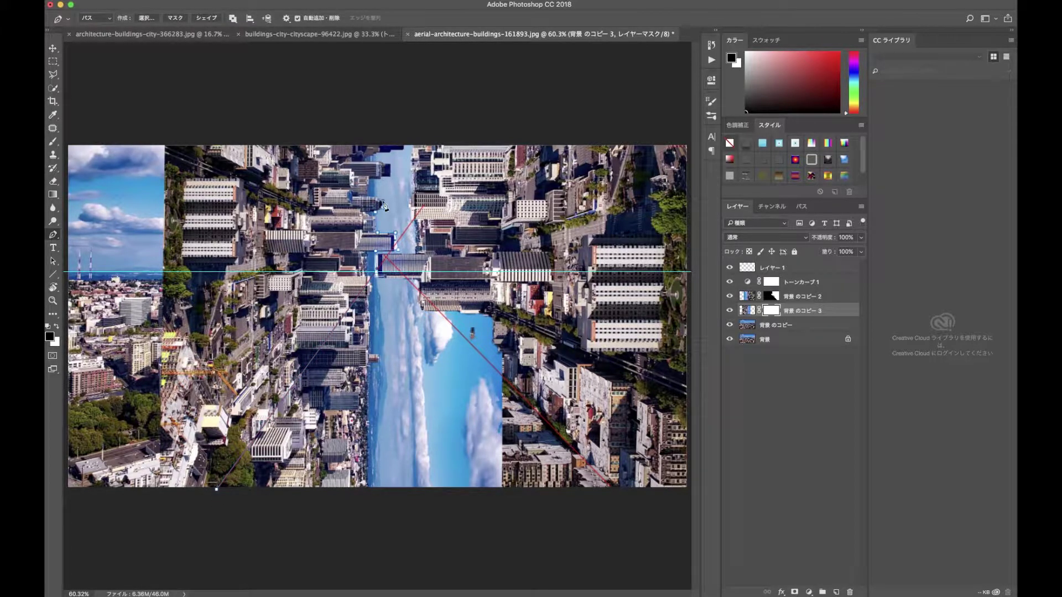
click(403, 143)
click(166, 142)
click(162, 490)
click(216, 490)
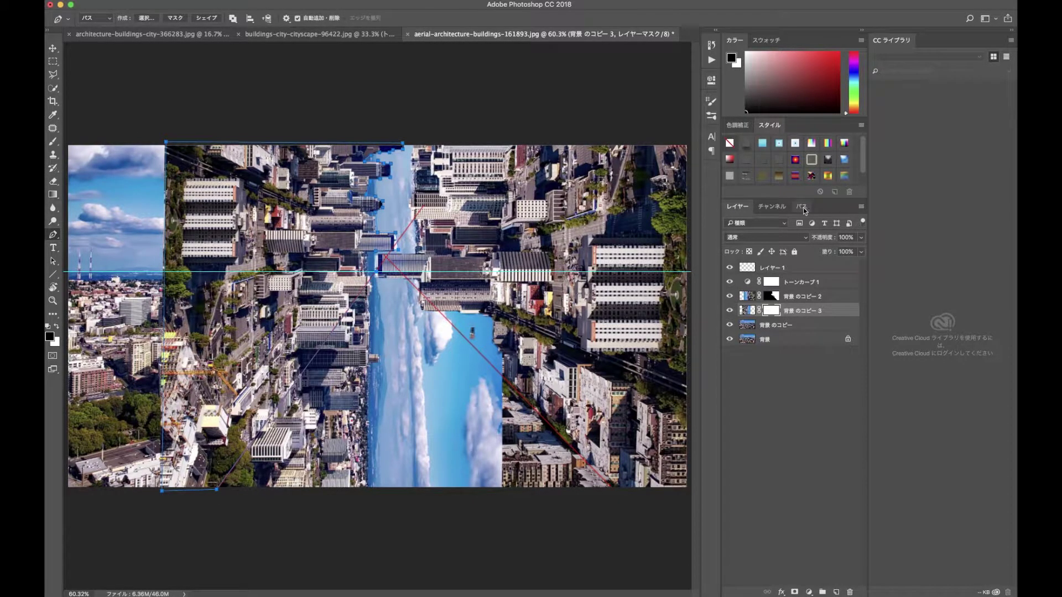
Step: Fill the outlined area black on the mask and hide the red guide-line layer
click(801, 206)
ctrl+click(732, 263)
click(737, 206)
key(alt+BackSpace)
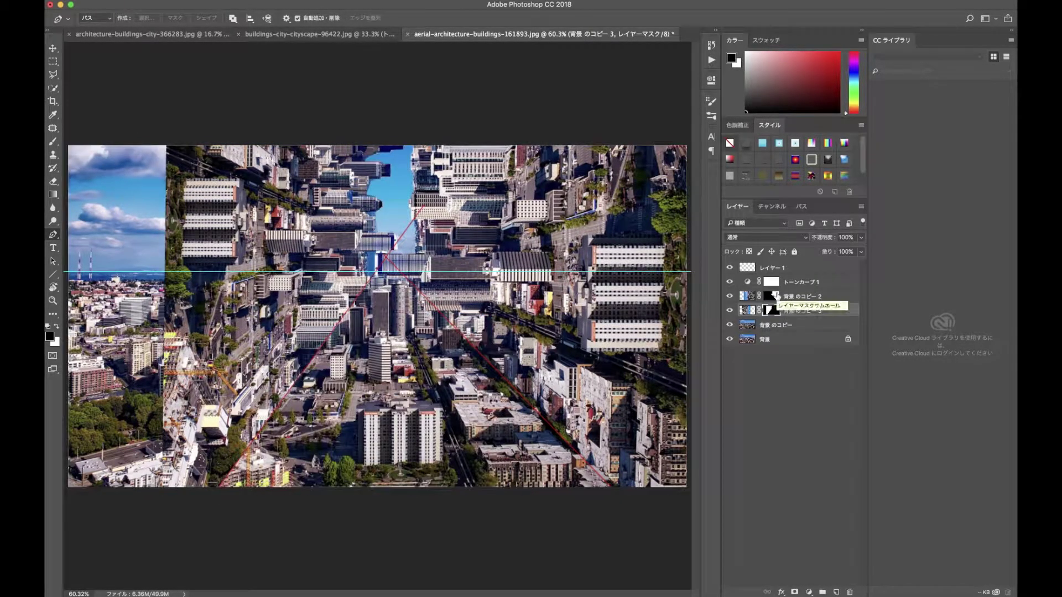
click(729, 268)
key(z)
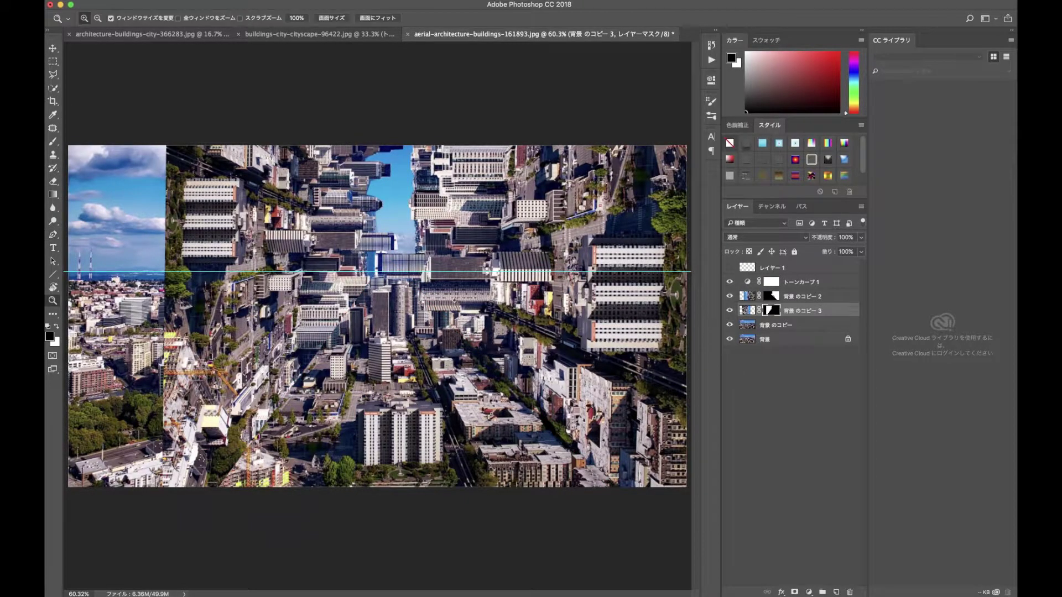
click(448, 406)
Step: Move the image of the left folded copy, 背景 のコピー 3, down the canvas
key(v)
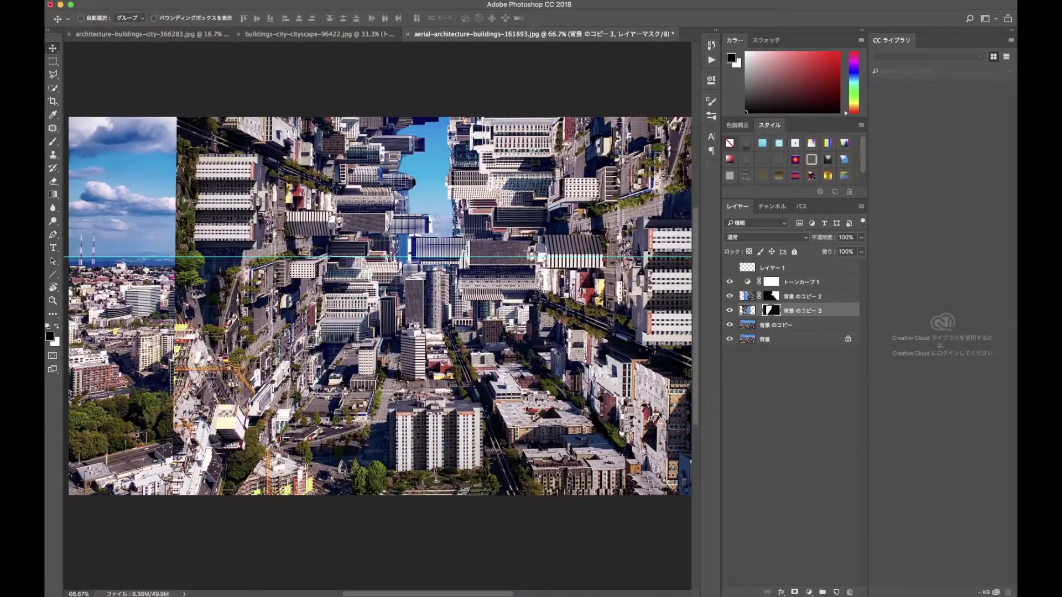
key(ctrl+2)
mouse_move(260, 260)
mouse_down()
mouse_move(260, 311)
mouse_move(243, 316)
mouse_up()
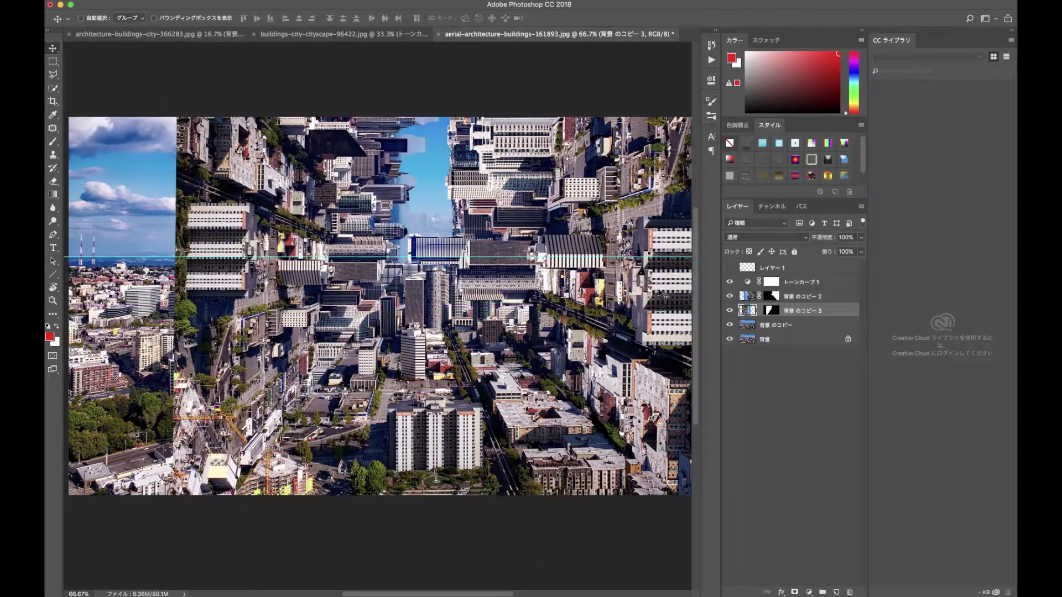
Step: Paint black on the fold's mask to hide the bottom-left building, restoring a bit of its edge in white
key(b)
click(769, 310)
key(ctrl+1)
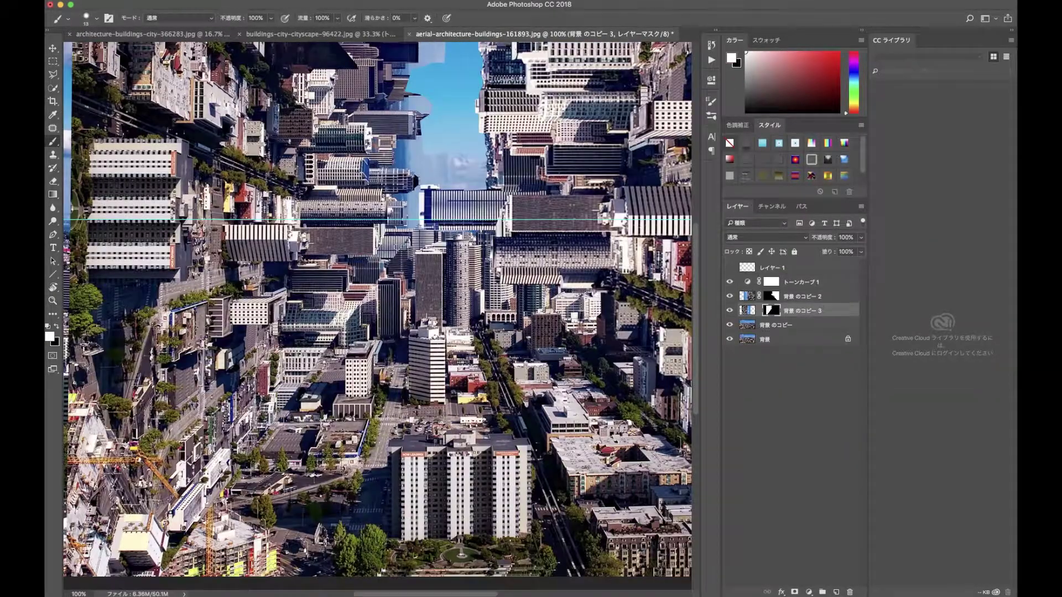
key(d)
key(x)
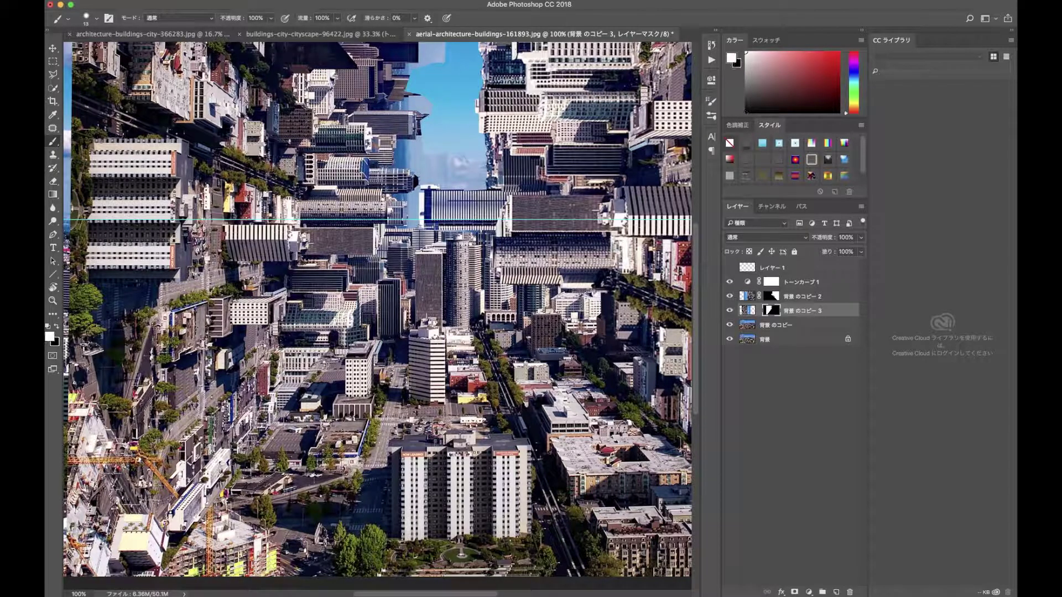
key(x)
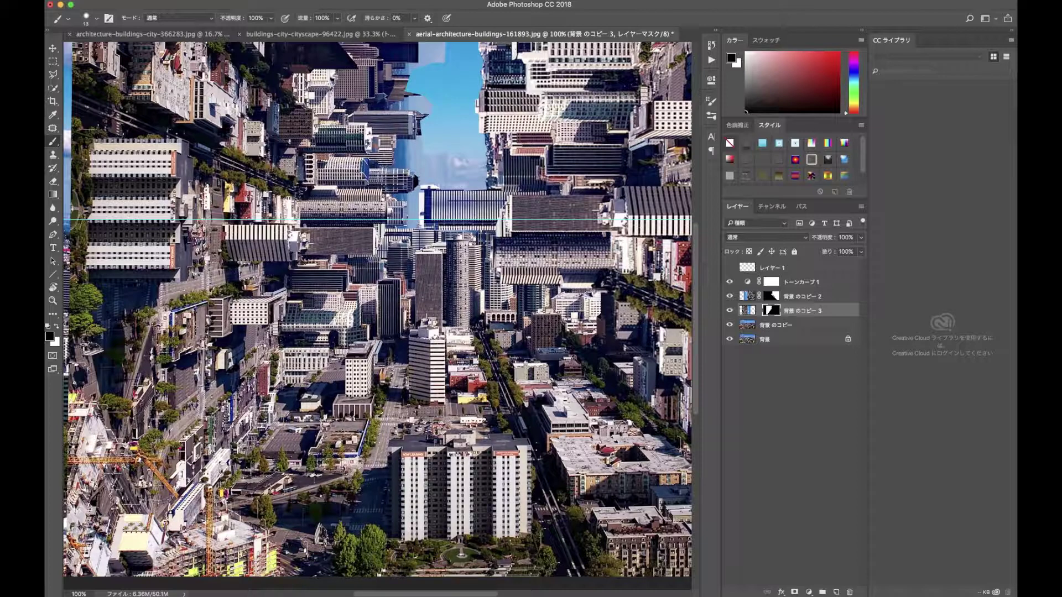
key(])
key(])
key(])
drag(123, 506, 90, 549)
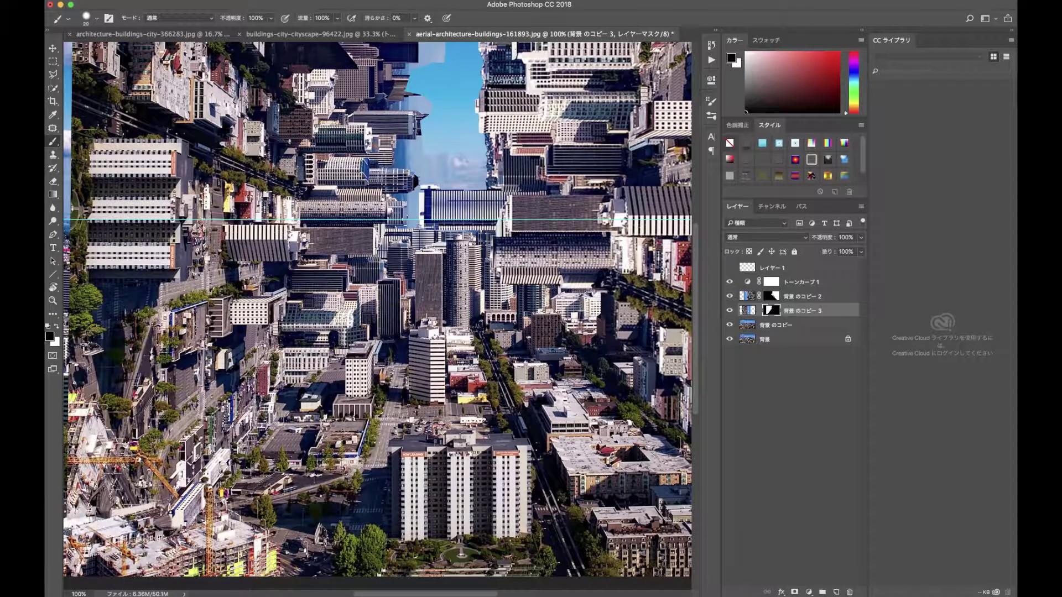
drag(138, 517, 167, 490)
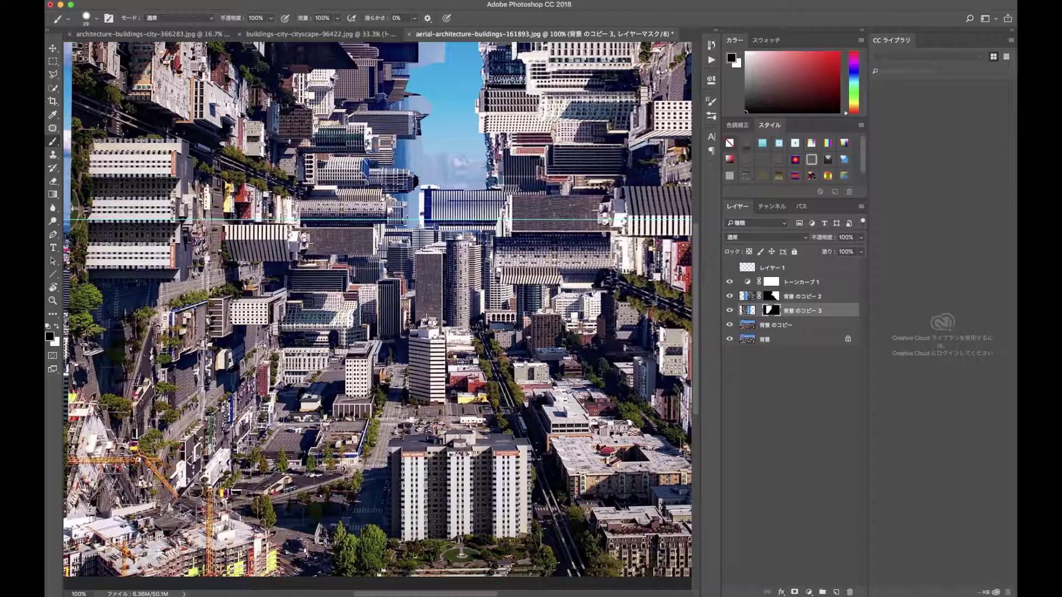
key(x)
key(ctrl+0)
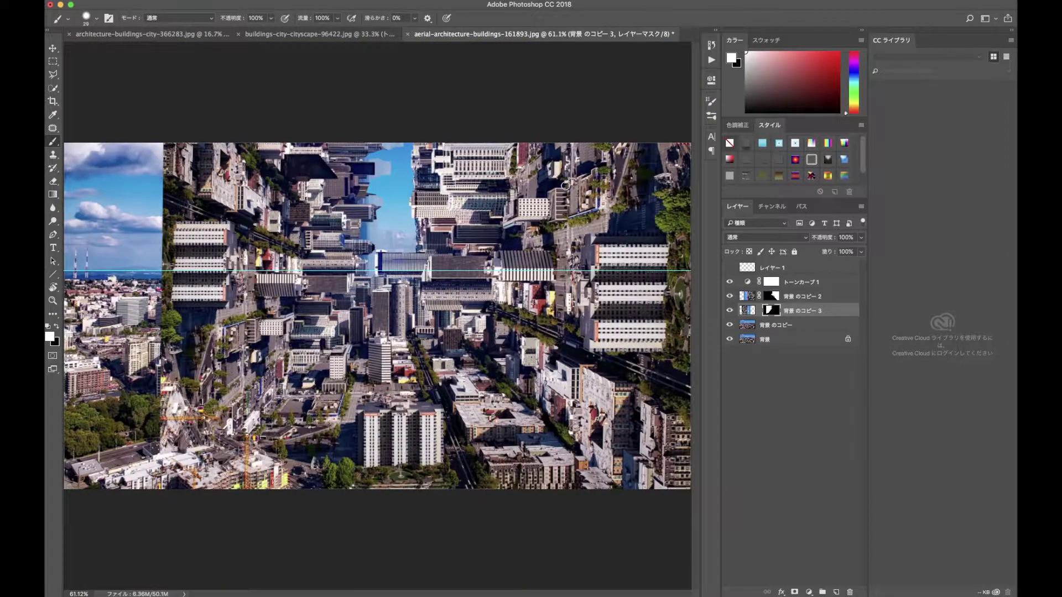
drag(188, 448, 147, 458)
Step: Crop the sky strip off the image's left edge
click(53, 103)
drag(64, 279, 163, 279)
key(Return)
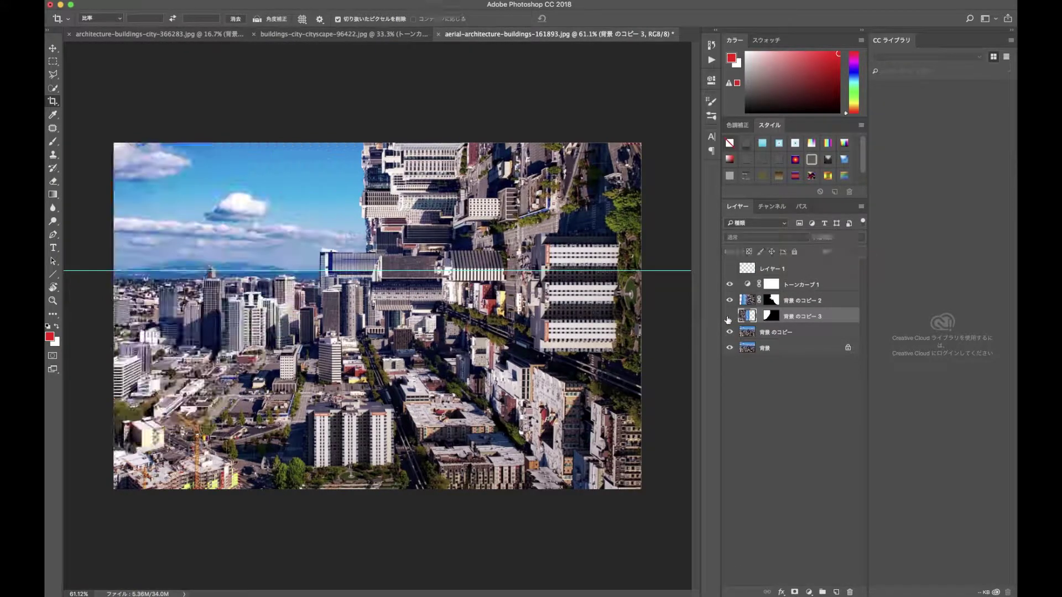
Step: Shift the folded copy's mask right, paint over the sky gap, and bring the copy forward
click(770, 316)
key(v)
drag(232, 245, 250, 246)
key(b)
scroll(469, 169, up, 3)
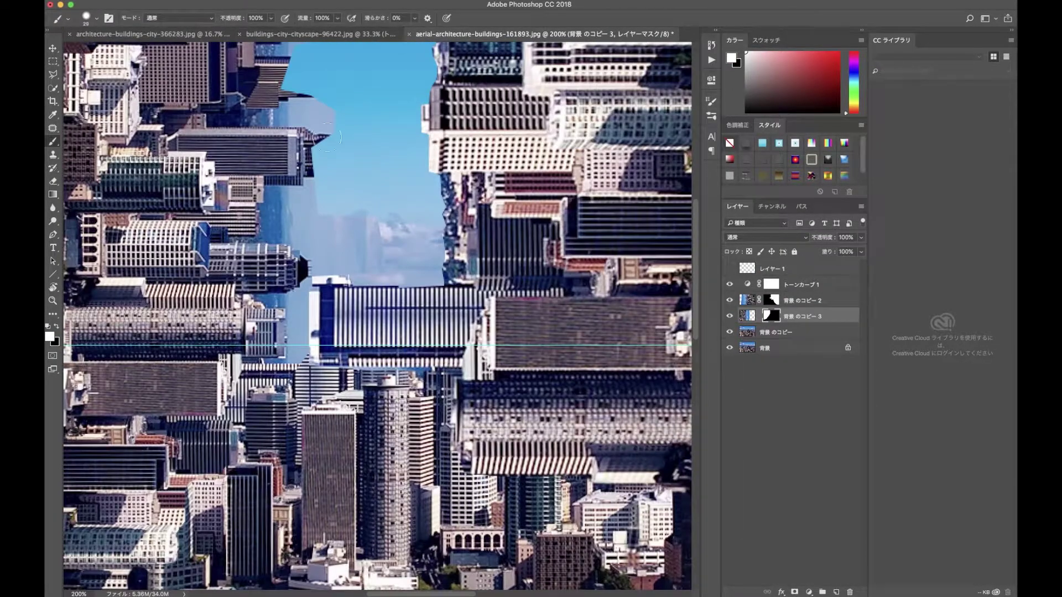
drag(321, 94, 323, 270)
key(ctrl+bracketright)
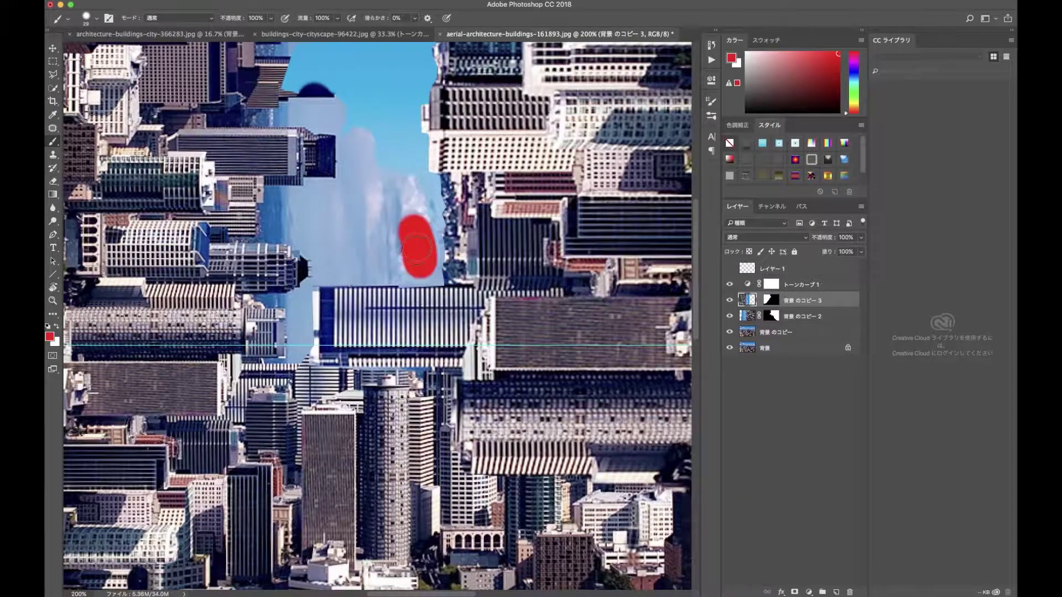
Step: Paint the mask to reveal clouds in the sky gap and sky along the building edge
key(x)
mouse_move(365, 166)
mouse_down()
mouse_move(365, 238)
mouse_move(282, 205)
mouse_up()
drag(354, 233, 332, 276)
key(bracketleft)
drag(273, 198, 294, 333)
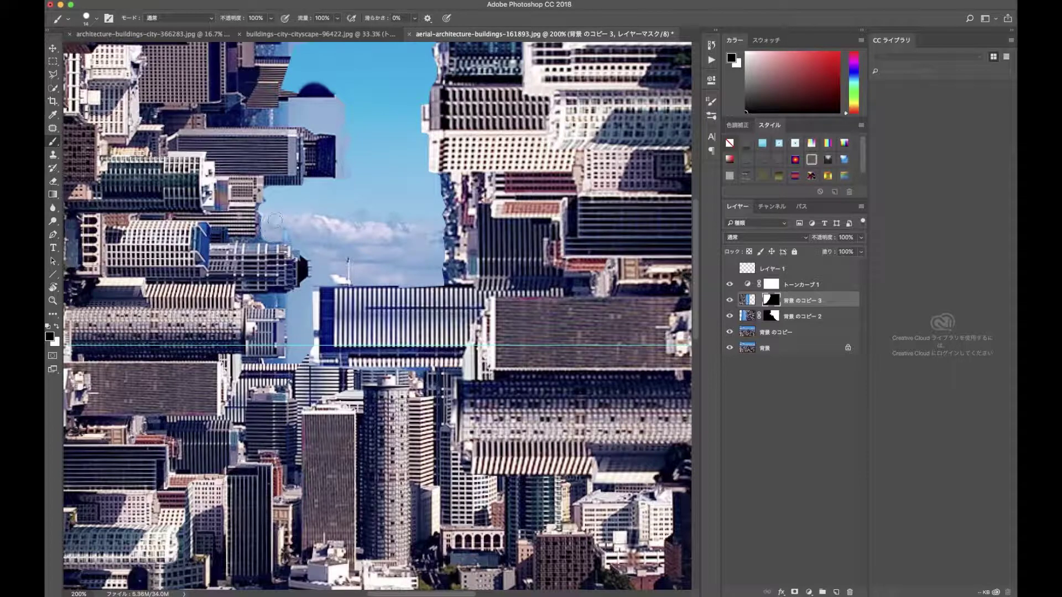
key(x)
mouse_move(297, 333)
mouse_down()
mouse_move(301, 290)
mouse_move(339, 278)
mouse_up()
key(x)
Step: Keep refining the mask along the left building edges, then fit the image in the window
key(x)
scroll(335, 268, up, 5)
key(x)
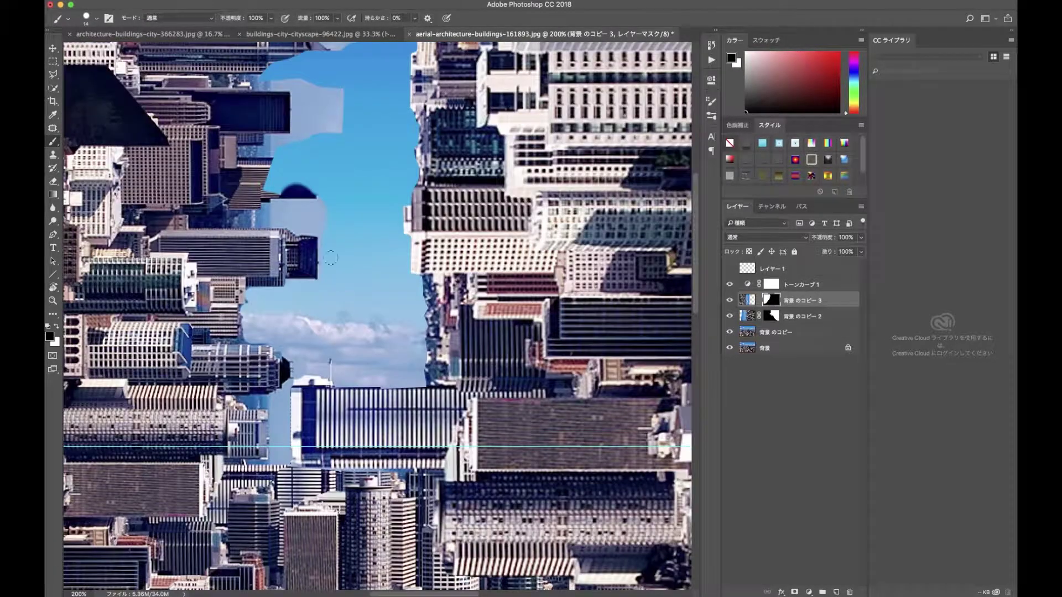
key(x)
drag(293, 188, 365, 166)
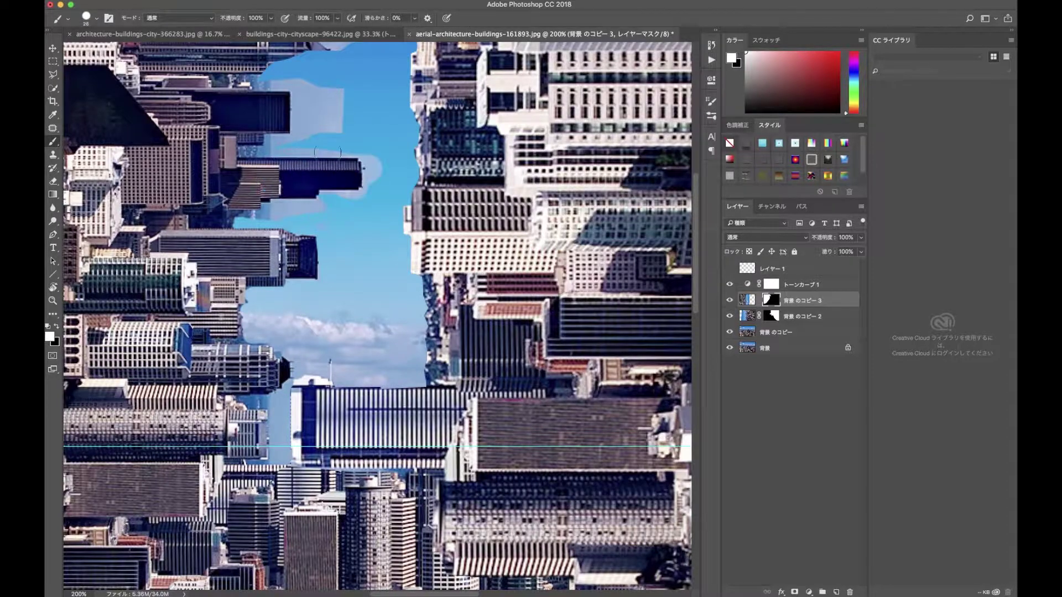
scroll(332, 177, up, 4)
key(x)
drag(266, 211, 301, 139)
key(super+0)
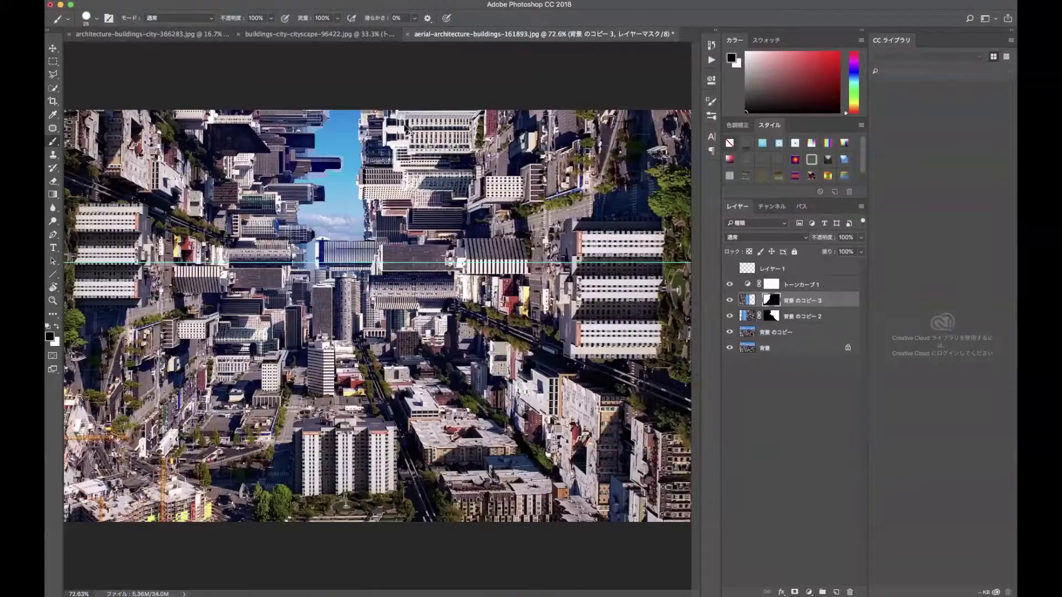
Step: Start a Pen path with points along the building edge
key(p)
scroll(404, 125, up, 5)
click(377, 173)
click(380, 196)
click(408, 215)
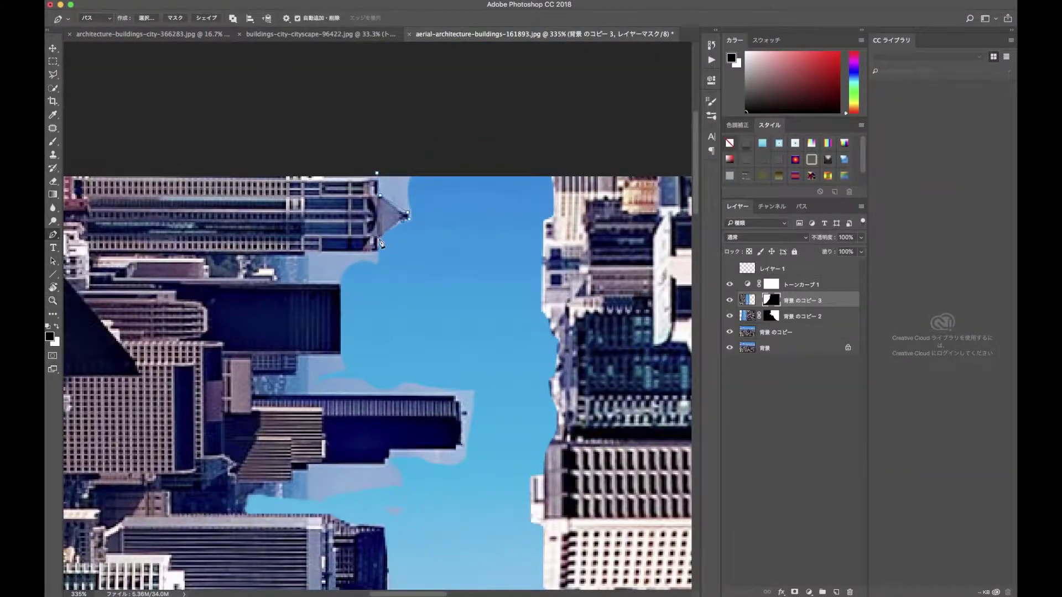
click(298, 355)
click(298, 371)
click(253, 372)
click(251, 394)
click(454, 397)
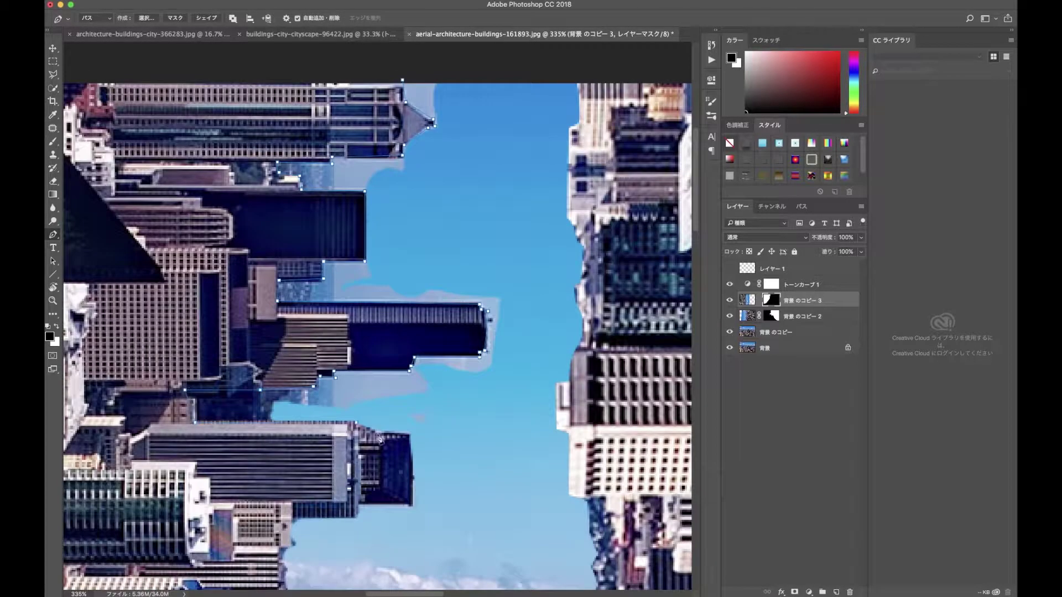
scroll(299, 476, up, 5)
click(532, 377)
click(285, 388)
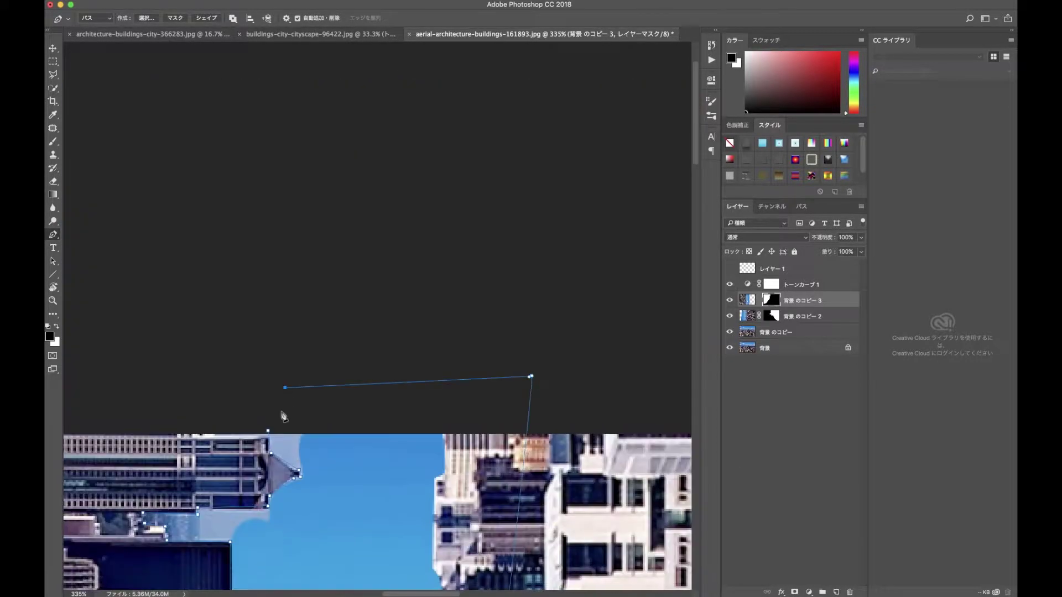
click(268, 430)
click(802, 206)
click(799, 298)
click(737, 206)
key(ctrl+0)
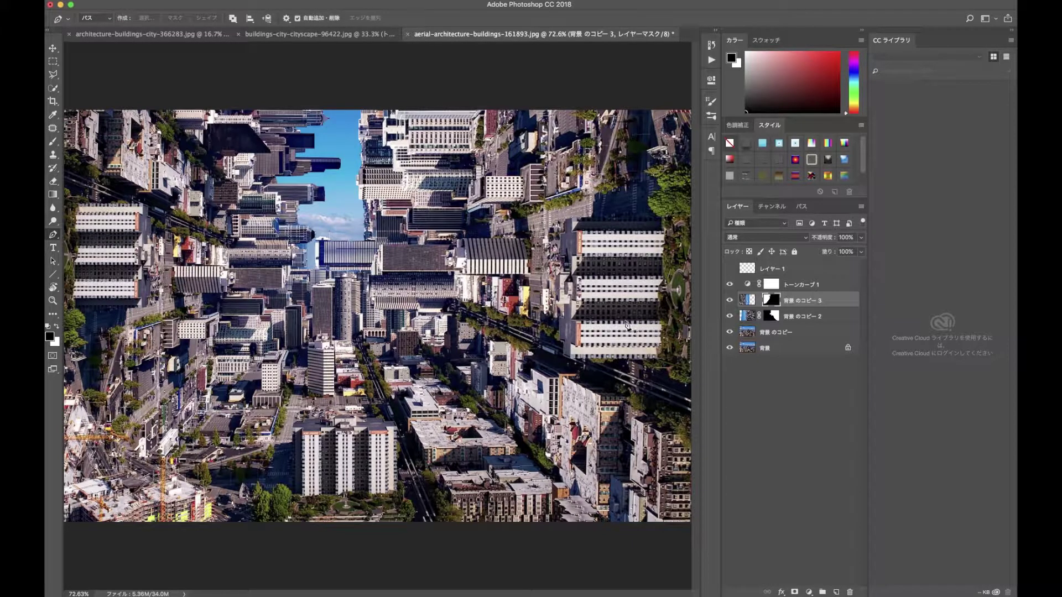
click(166, 35)
click(536, 34)
Step: In the sunset cityscape document, place a horizontal guide along the horizon
click(166, 34)
key(ctrl+minus)
key(ctrl+r)
key(z)
drag(436, 47, 514, 300)
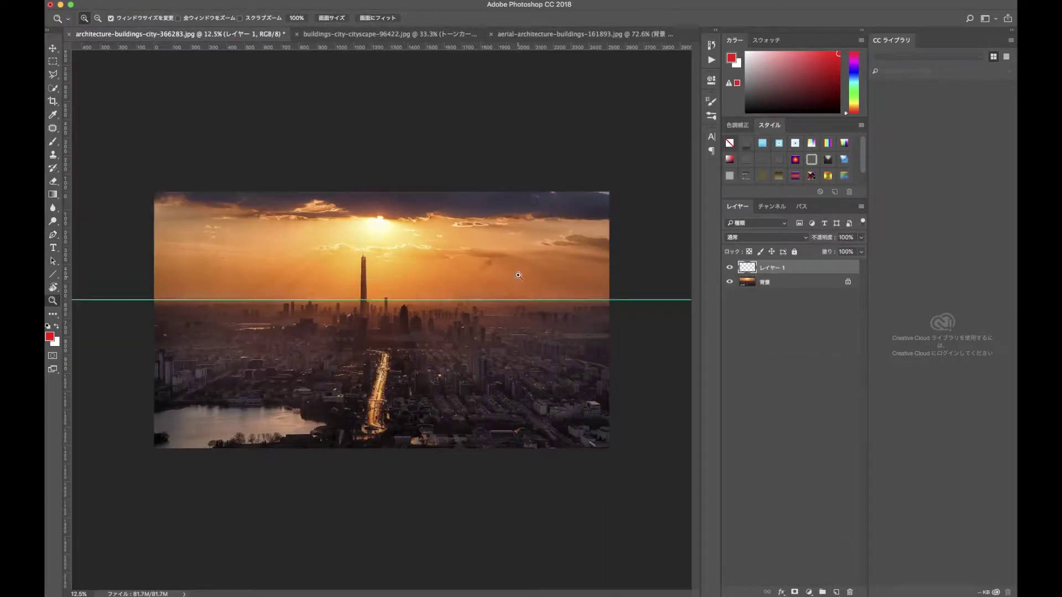
Step: Draw a closed Pen path from the horizon near the tower around the top corners
key(p)
click(580, 459)
click(624, 460)
click(619, 183)
click(400, 189)
click(400, 293)
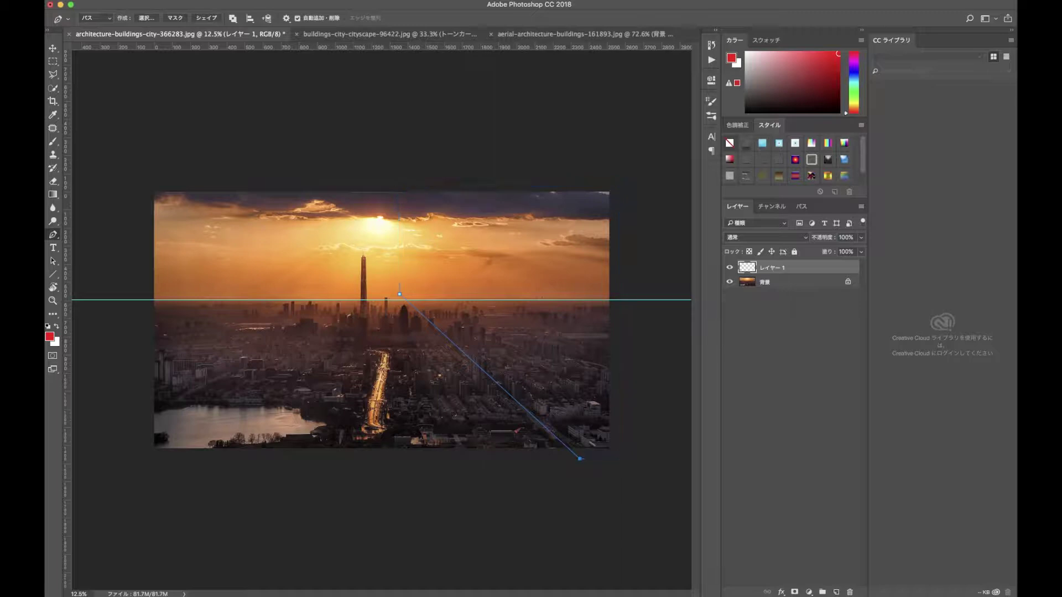
Step: Duplicate the background, rotate the copy 90° counterclockwise, and move it right and down
click(730, 282)
click(769, 282)
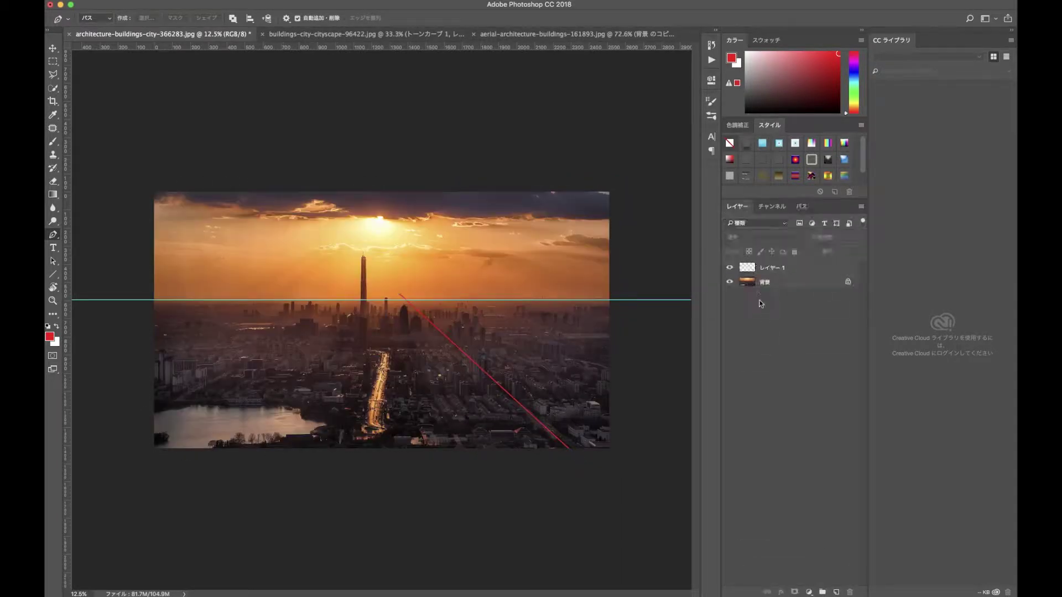
key(ctrl+j)
key(ctrl+t)
right_click(354, 355)
click(403, 463)
click(52, 48)
click(563, 190)
mouse_move(455, 449)
mouse_down()
mouse_move(526, 466)
mouse_move(518, 398)
mouse_up()
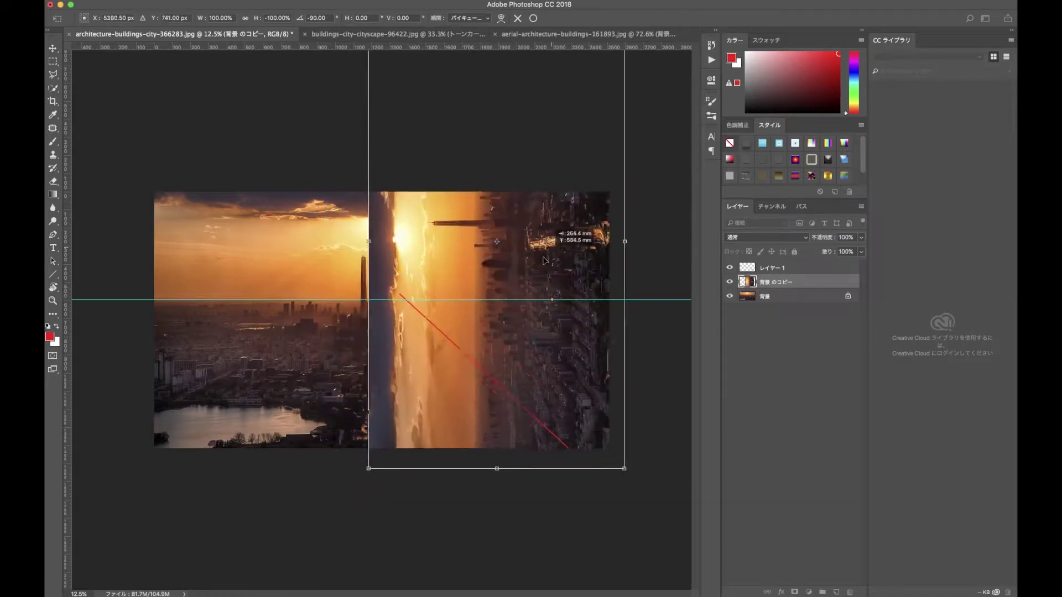
Step: Scale the rotated copy to fill the right side and commit the transform
drag(540, 470, 521, 455)
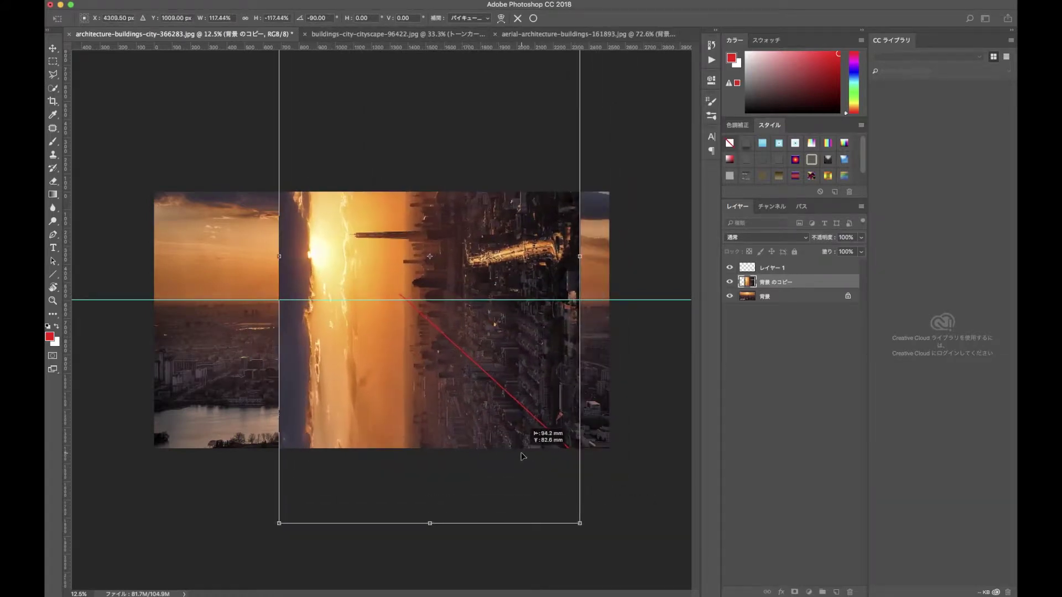
key(Return)
key(p)
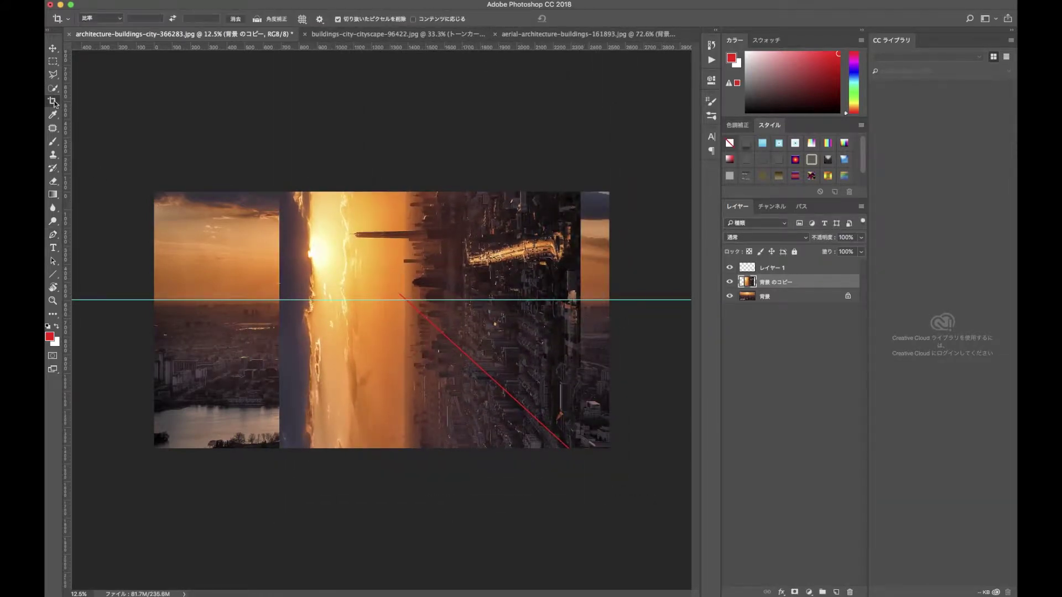
Step: Crop the canvas to trim away its edges
click(55, 103)
key(Return)
key(p)
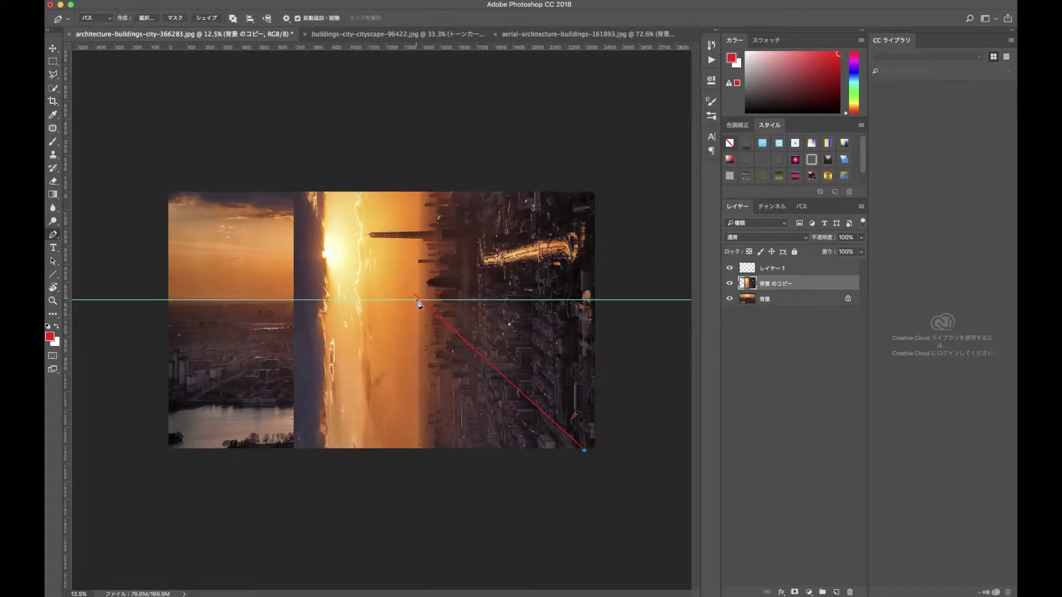
Step: Close the diagonal path, turn it into a selection, and mask the rotated copy with it
click(606, 454)
click(606, 187)
click(419, 187)
key(ctrl+Return)
click(794, 592)
click(729, 268)
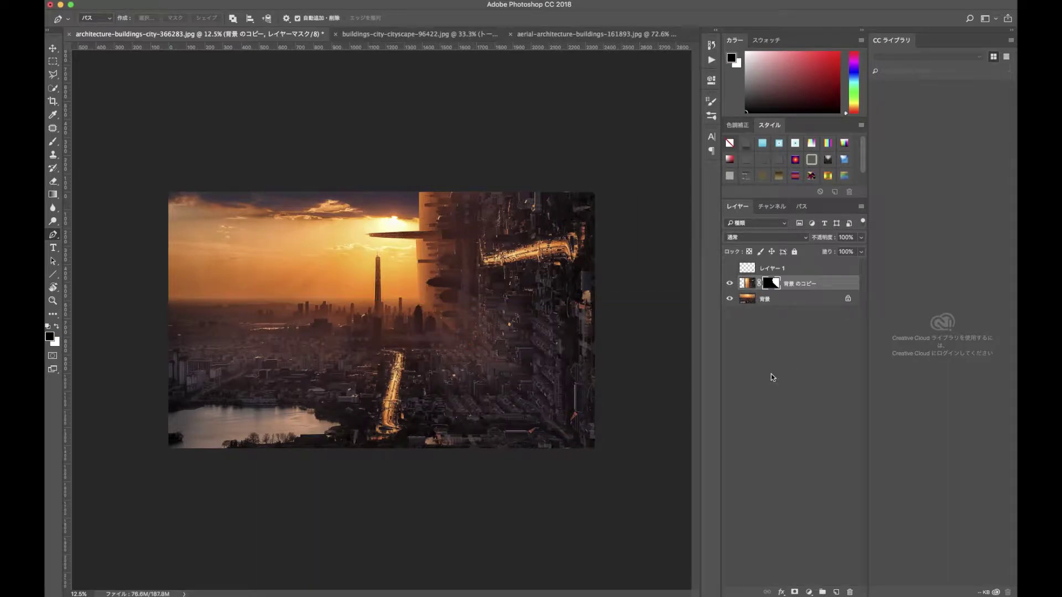
Step: With a size-70 brush, paint the mask to reveal buildings near centre-left
key(b)
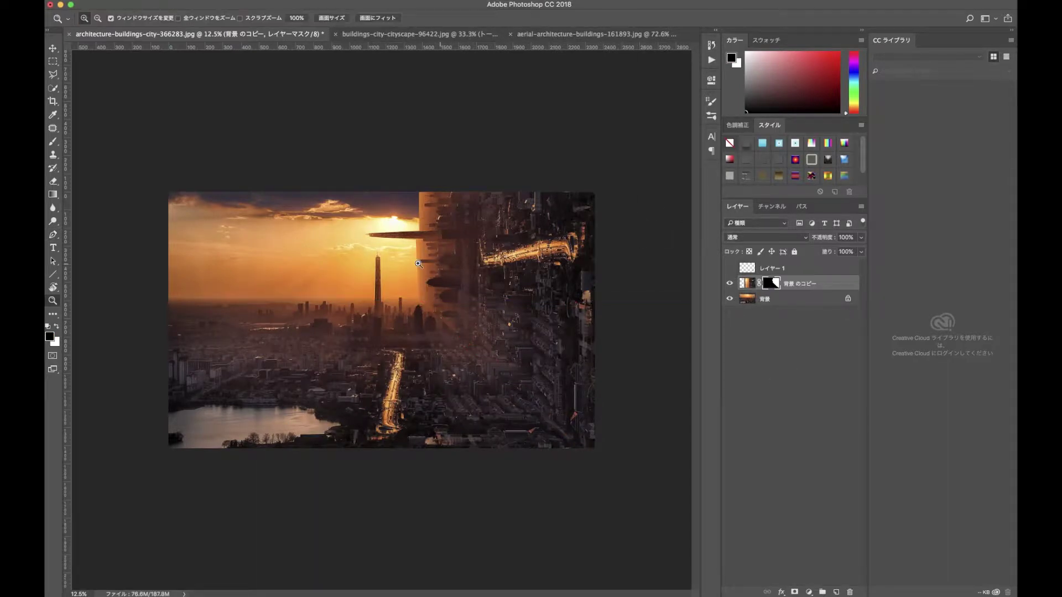
scroll(591, 261, up, 3)
key(bracketright)
key(bracketright)
key(bracketright)
drag(393, 326, 221, 161)
key(x)
key(x)
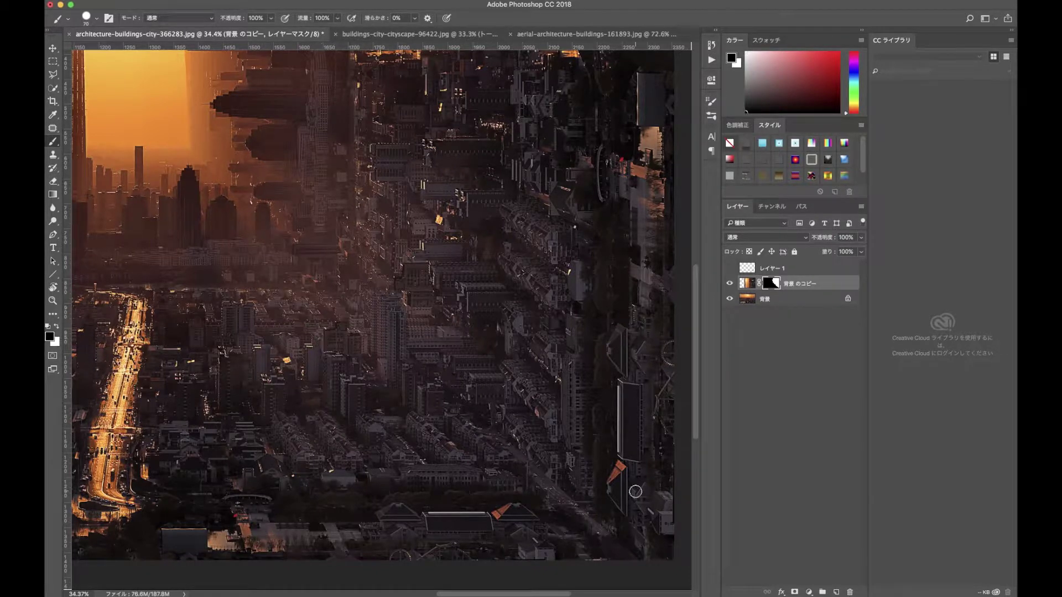
scroll(646, 244, down, 3)
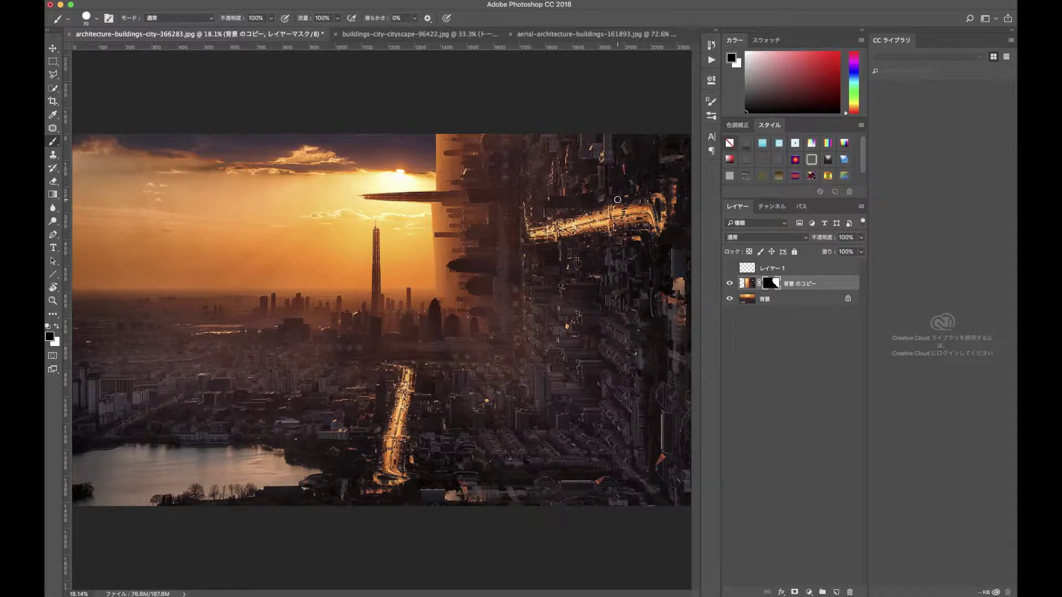
Step: Duplicate the sunset background, try Multiply and Screen blends, settle on Multiply, then hide it
drag(833, 306, 802, 291)
click(766, 237)
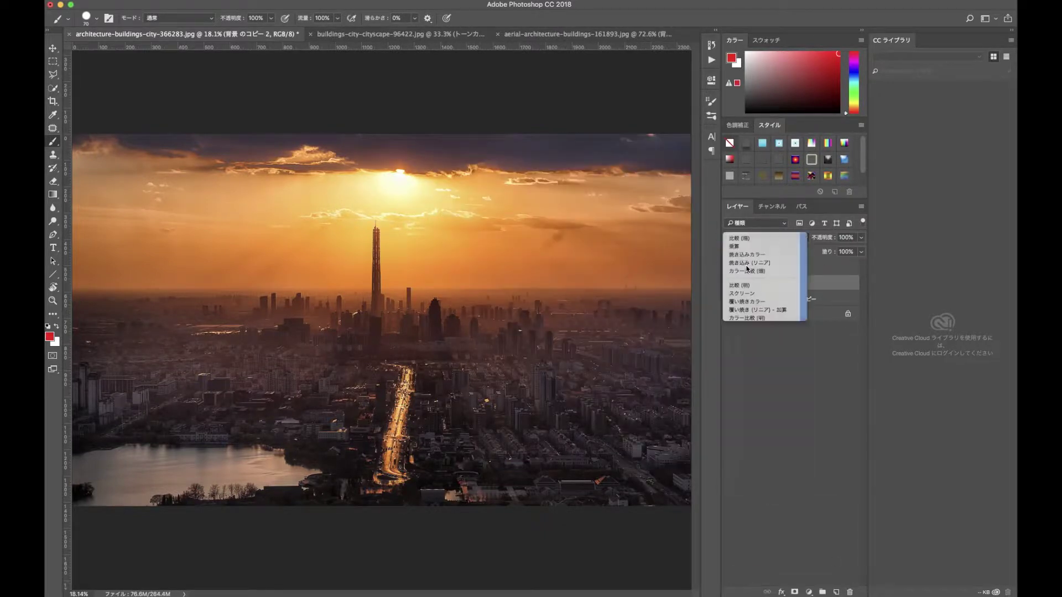
click(736, 271)
click(766, 237)
click(741, 283)
click(766, 237)
click(766, 237)
click(730, 283)
click(729, 283)
click(771, 299)
Step: Set a ~60 brush on the rotated copy's mask at the fold seam, then add a Curves adjustment
key(z)
click(426, 195)
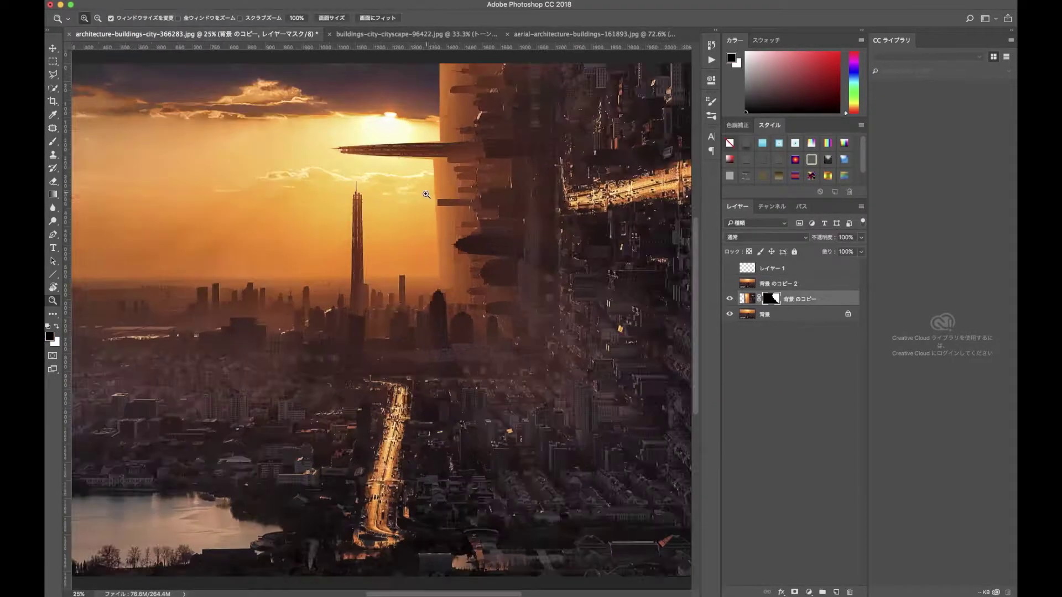
scroll(426, 195, up, 3)
key(b)
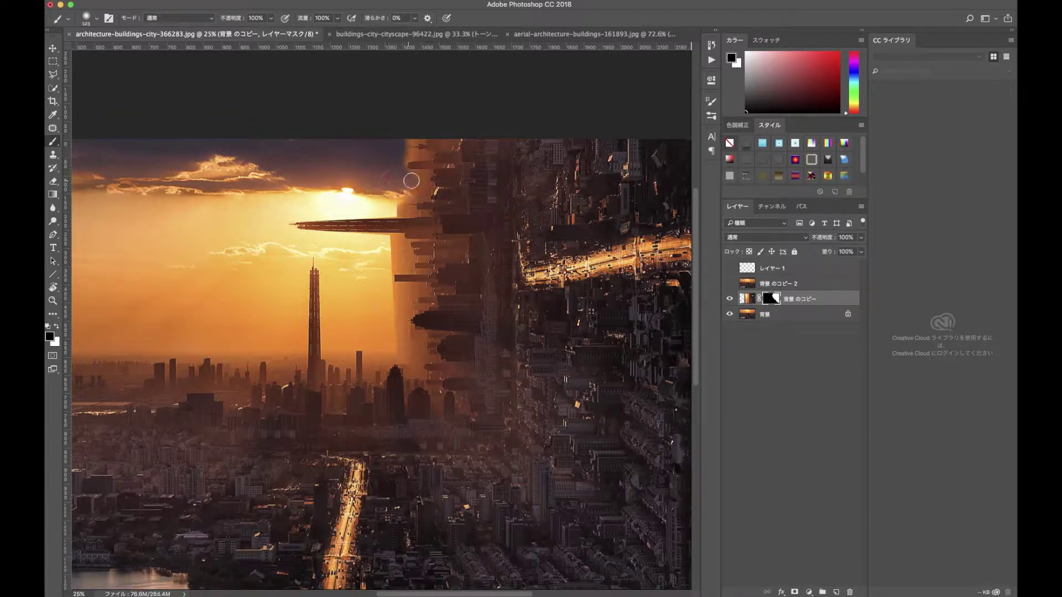
drag(398, 154, 387, 154)
key(x)
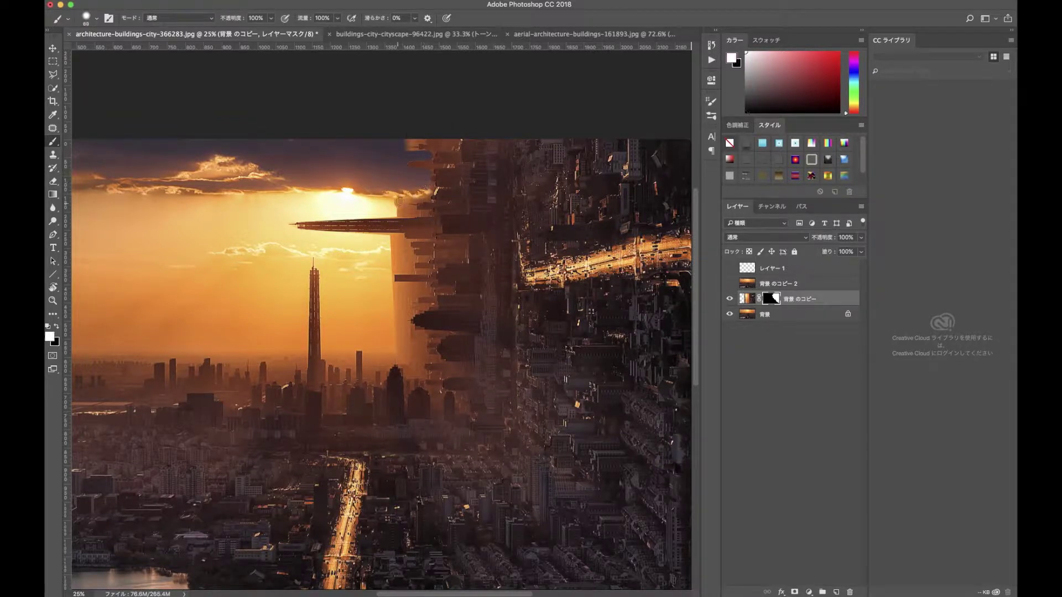
key(x)
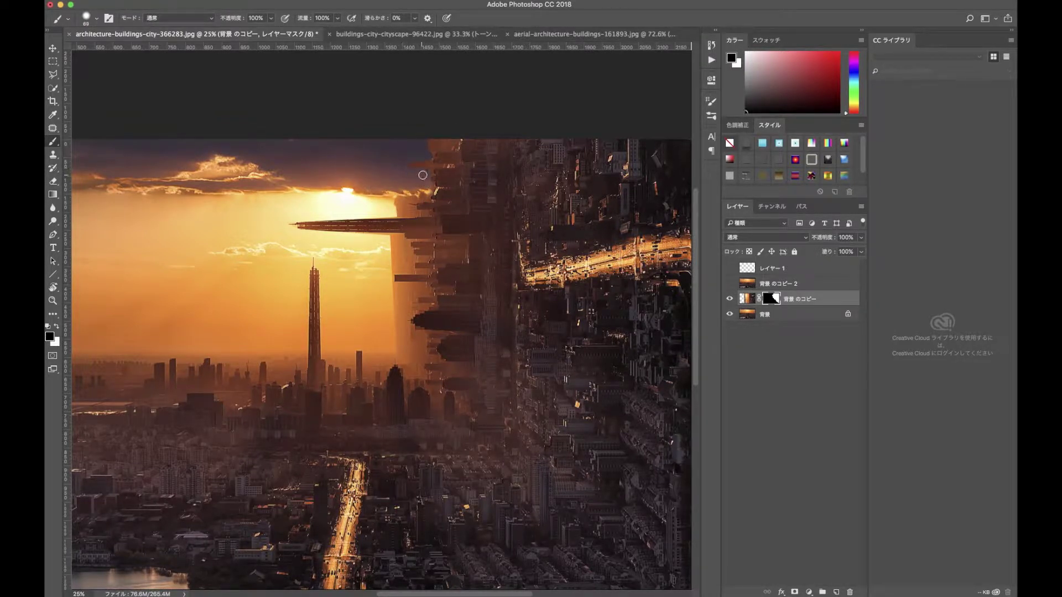
key(ctrl+0)
click(809, 591)
click(841, 439)
Step: Darken the RGB curve, lift the blue curve to tint the city, and invert the curves mask
mouse_move(627, 190)
mouse_down()
mouse_move(628, 205)
mouse_move(615, 165)
mouse_move(623, 198)
mouse_up()
click(603, 123)
click(575, 143)
click(609, 123)
click(575, 108)
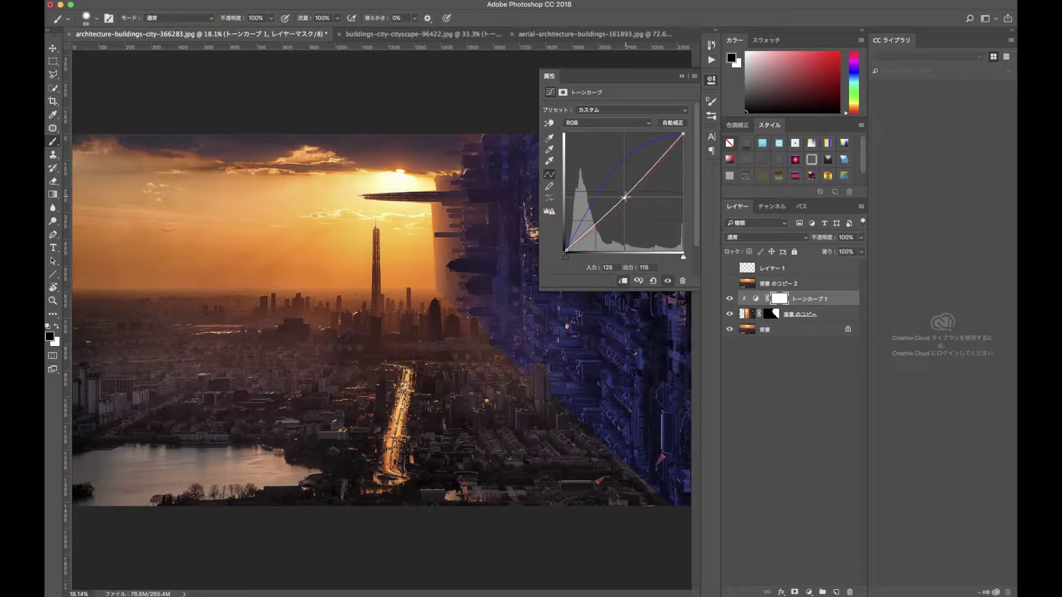
key(ctrl+i)
Step: Enlarge the brush and set it to 41% opacity and 43% flow on the rotated copy's mask
key(x)
drag(467, 148, 437, 149)
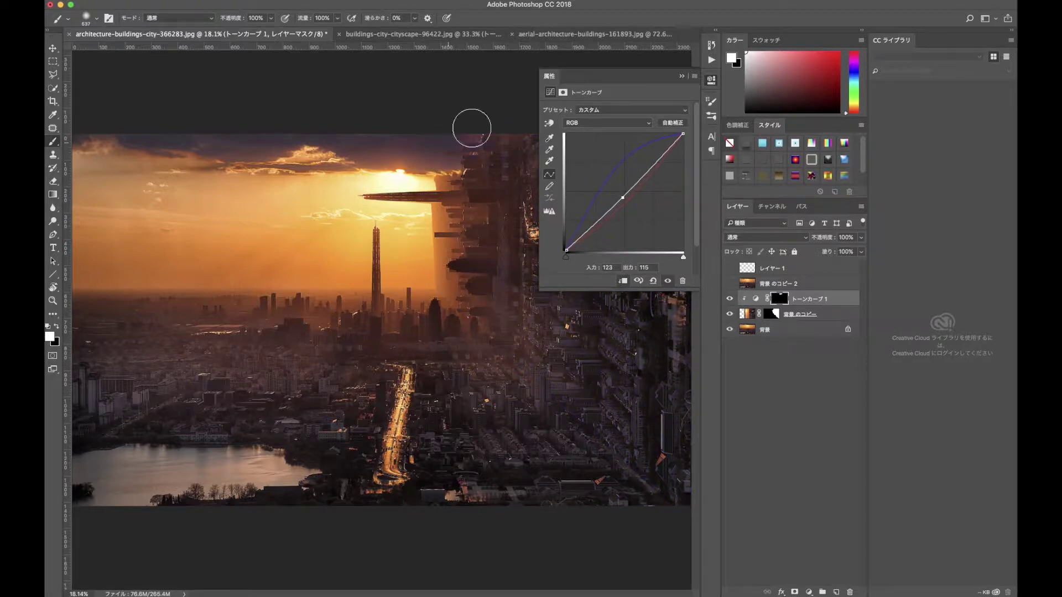
key(alt+bracketleft)
key(x)
key(4)
key(1)
key(shift+4)
key(shift+3)
Step: Paint black to soften the hard vertical edge beside the tower
key(x)
scroll(474, 247, up, 5)
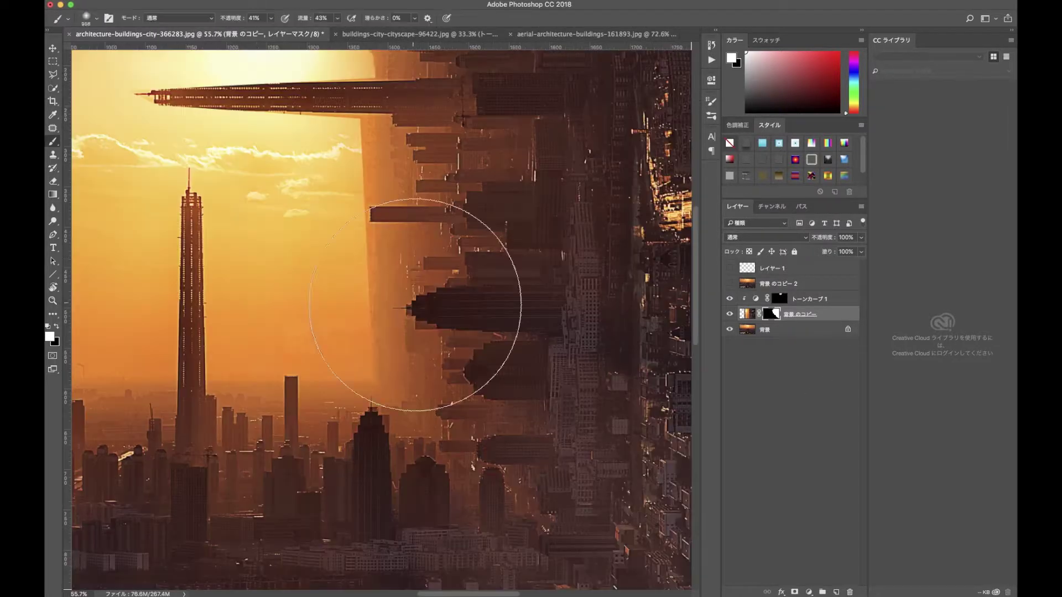
key(x)
drag(367, 202, 361, 152)
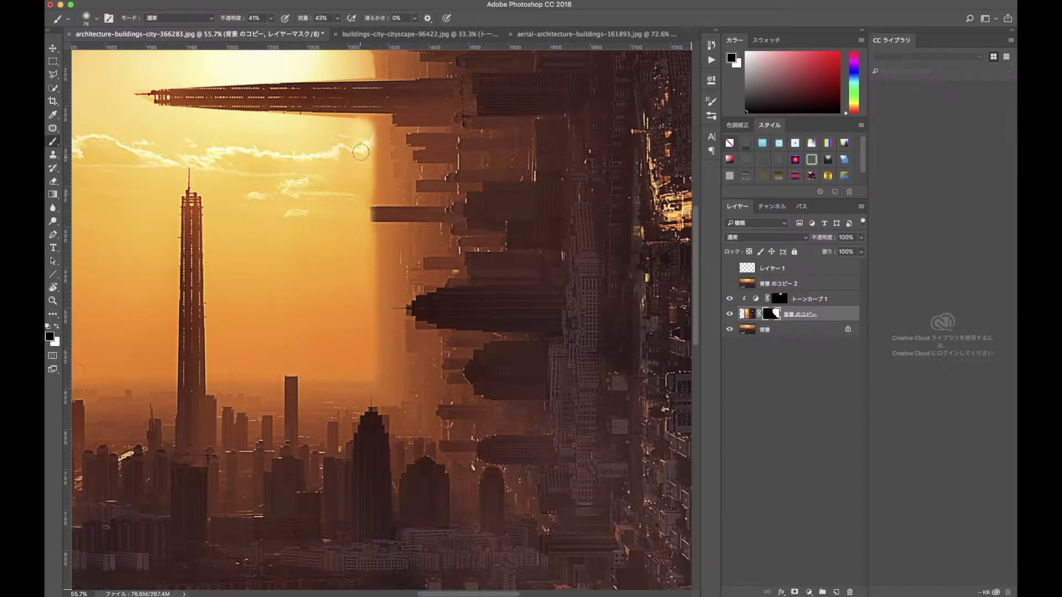
scroll(360, 348, down, 5)
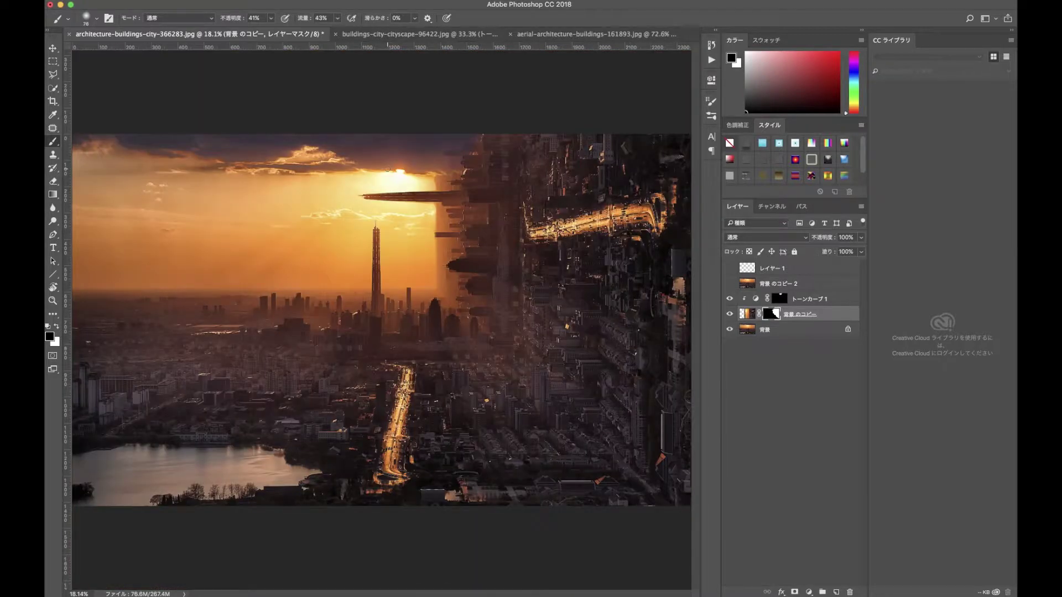
Step: Add a clipped brightening curve with a hidden mask and paint it into the sky beside the sun
click(809, 592)
drag(624, 192, 621, 166)
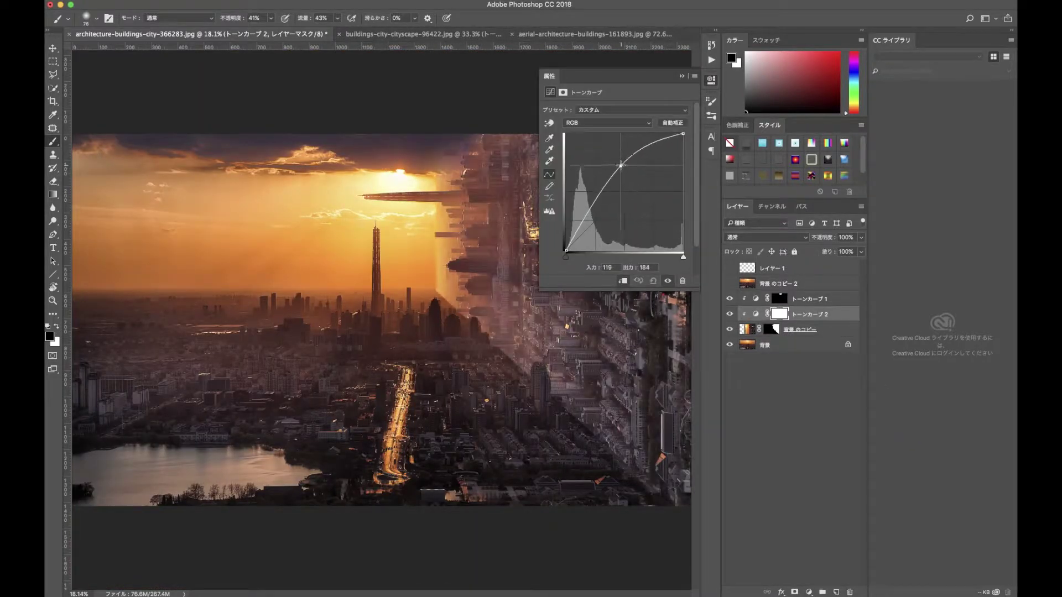
key(z)
click(431, 220)
key(b)
key(x)
drag(398, 143, 454, 166)
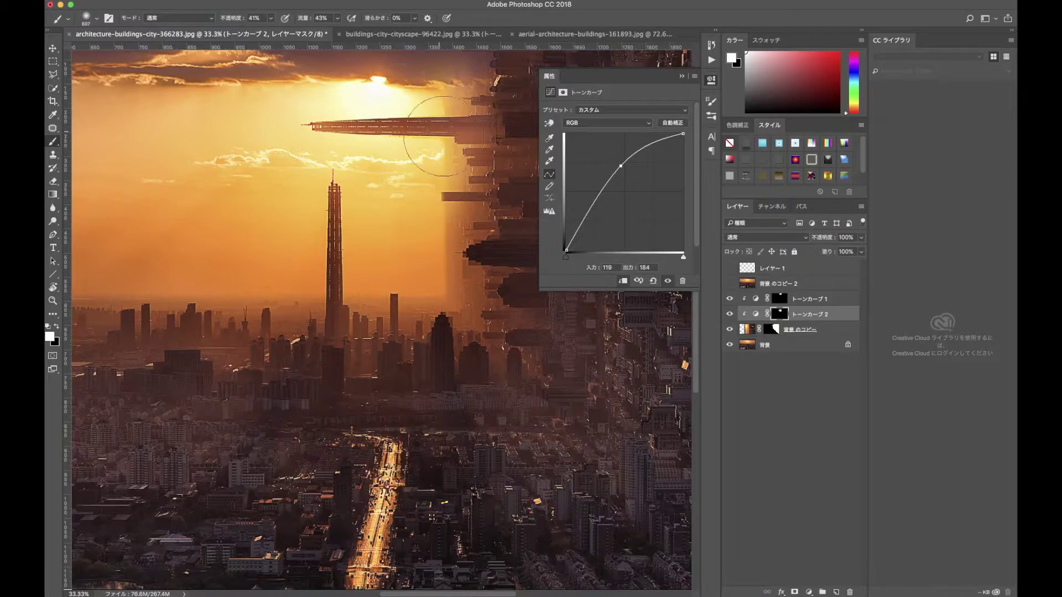
Step: Reveal more buildings along the folded city's mask edge, then move the folded city layer down
click(771, 329)
key(x)
key(ctrl+0)
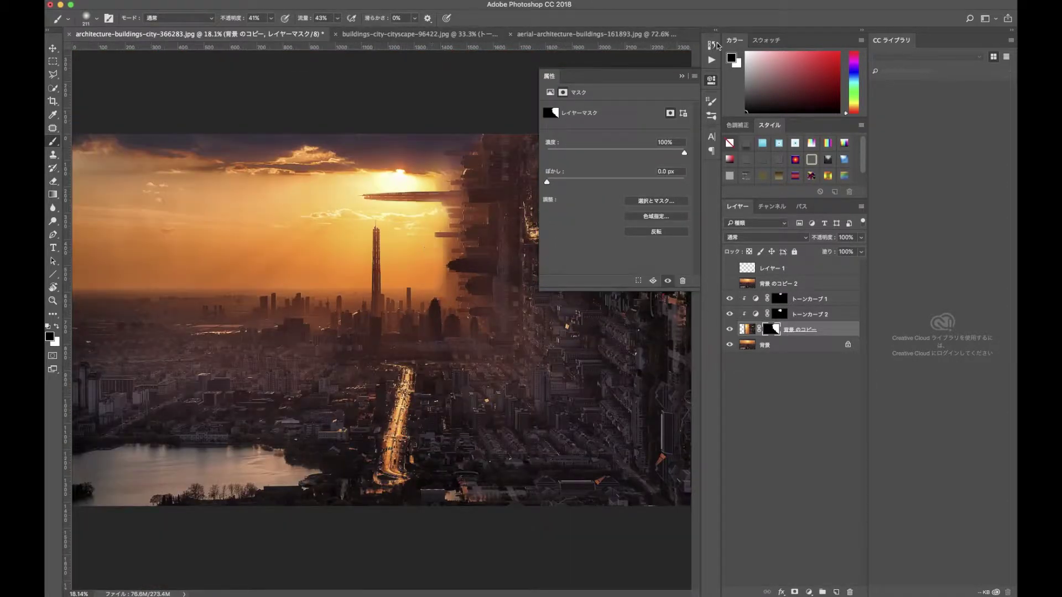
click(705, 83)
drag(480, 151, 448, 166)
drag(437, 246, 420, 246)
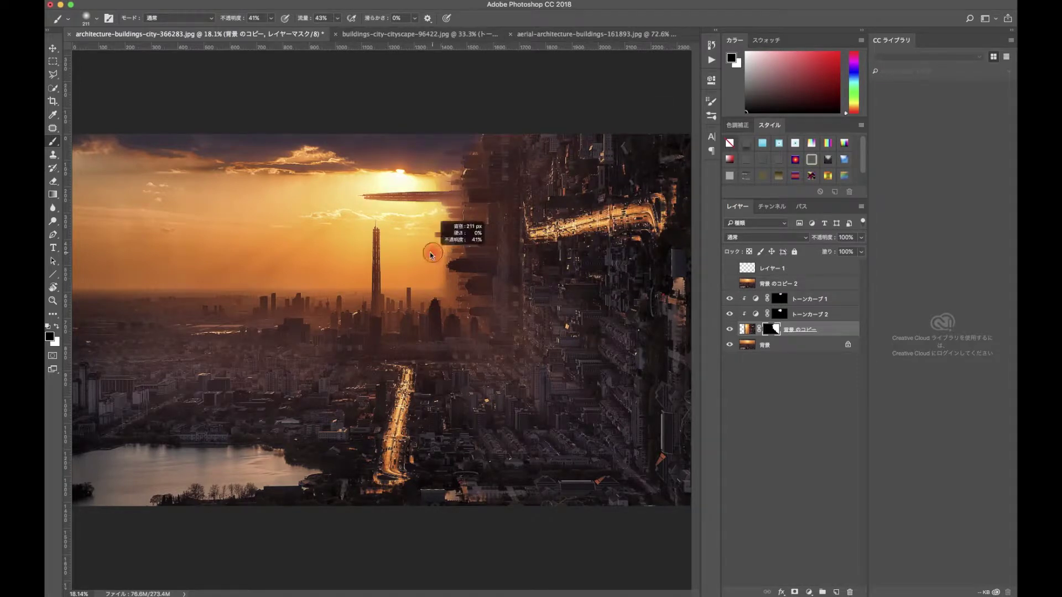
click(747, 329)
key(v)
drag(598, 354, 598, 436)
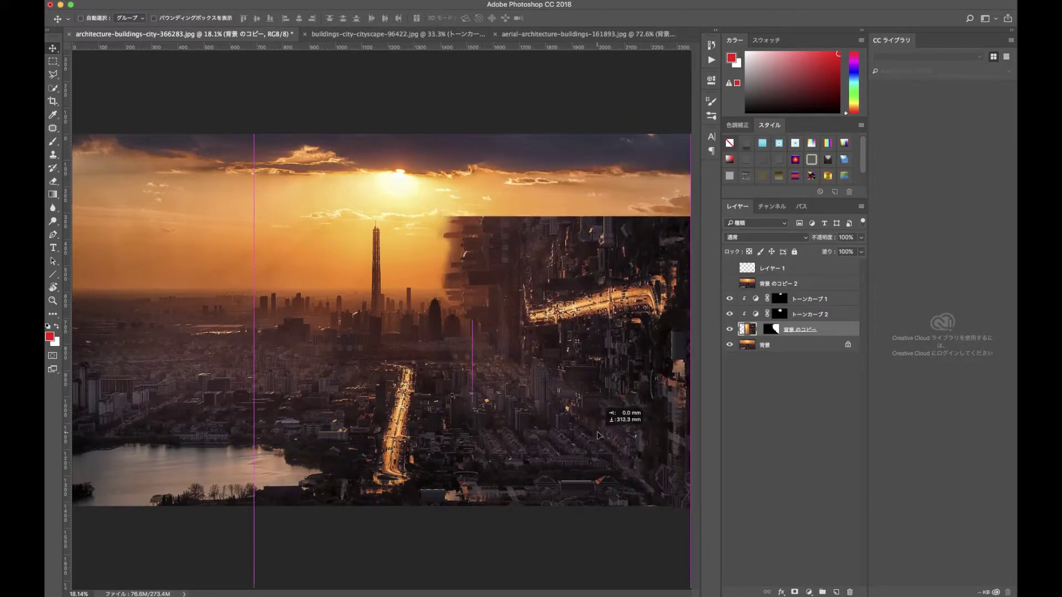
Step: Move the folded city copy back up and skew its right side upward about 4°
drag(597, 435, 598, 353)
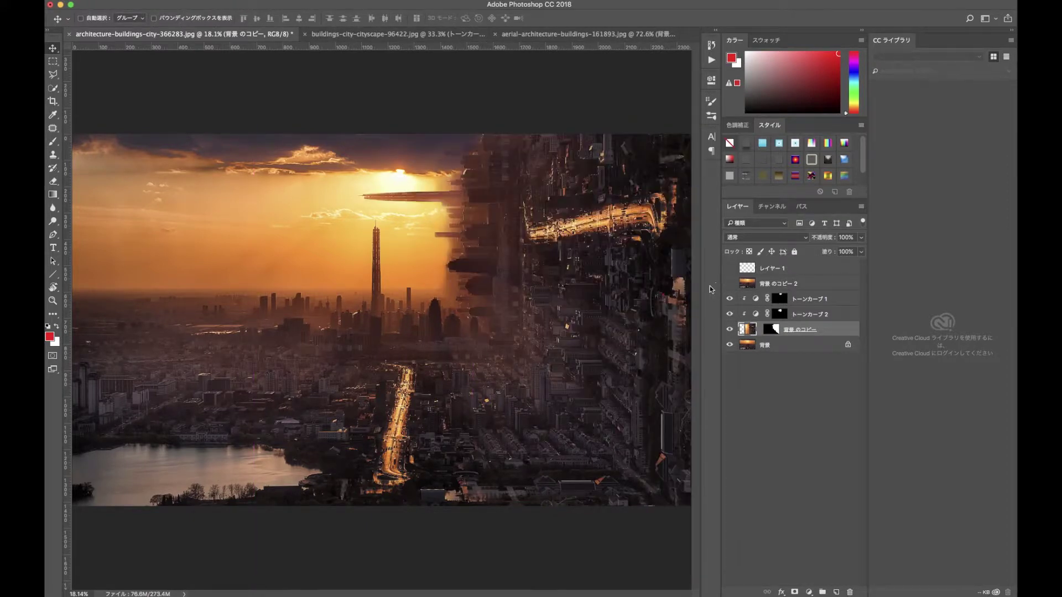
key(ctrl+minus)
key(ctrl+minus)
key(ctrl+minus)
key(ctrl+t)
drag(522, 319, 523, 309)
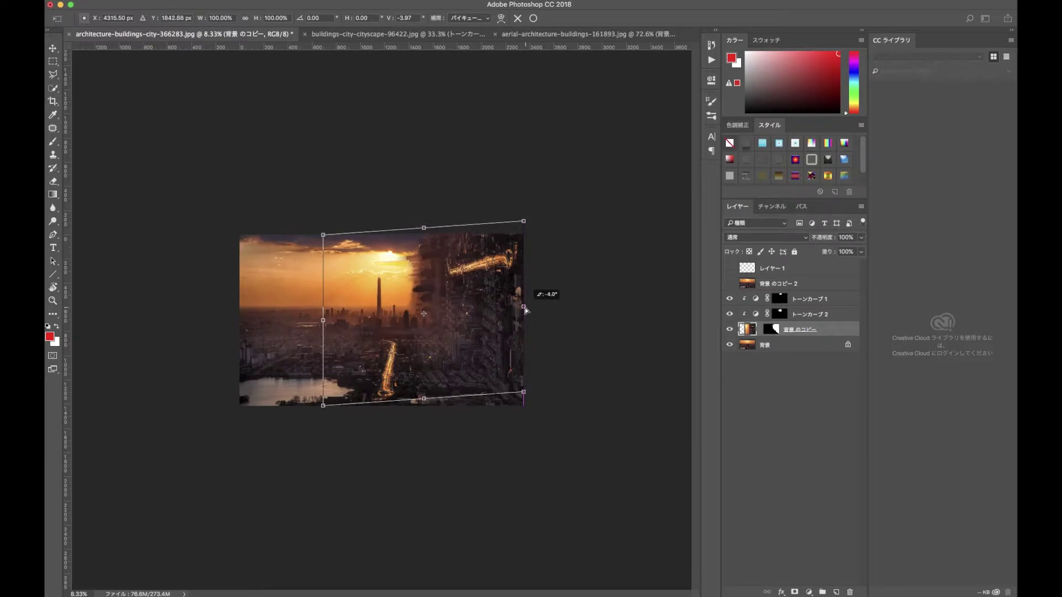
key(Return)
Step: Target the city layer's mask with the Brush using default black and white colours
key(ctrl+plus)
key(ctrl+plus)
key(ctrl+plus)
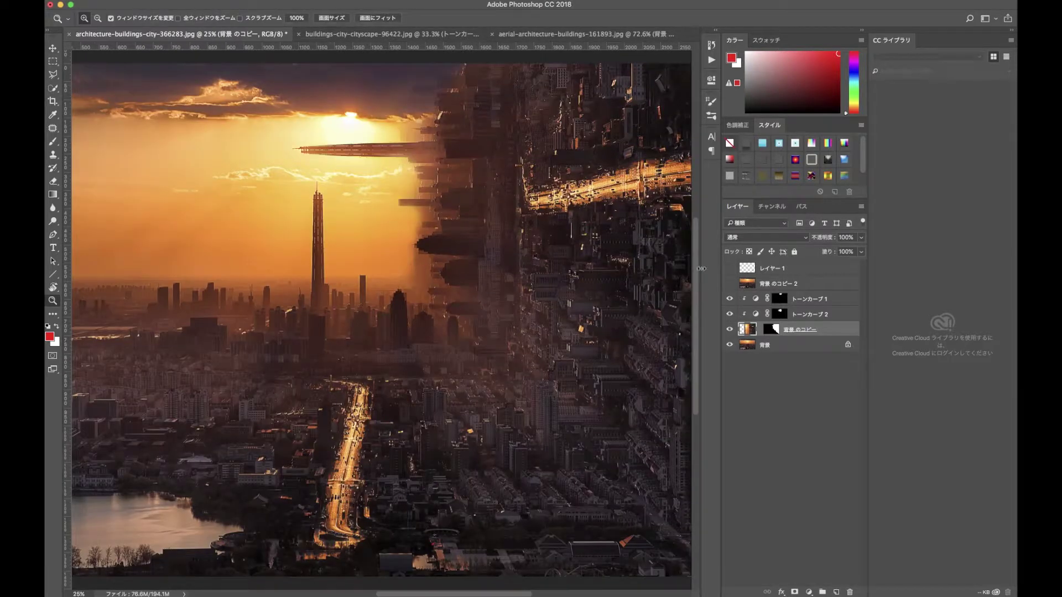
scroll(676, 276, right, 5)
scroll(479, 394, down, 2)
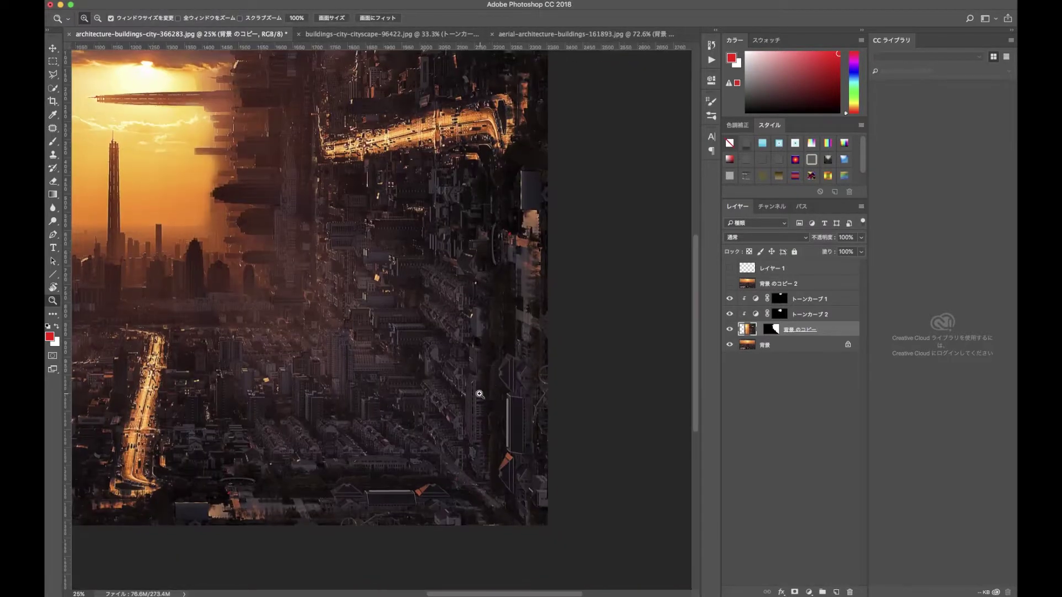
click(771, 329)
key(b)
key(d)
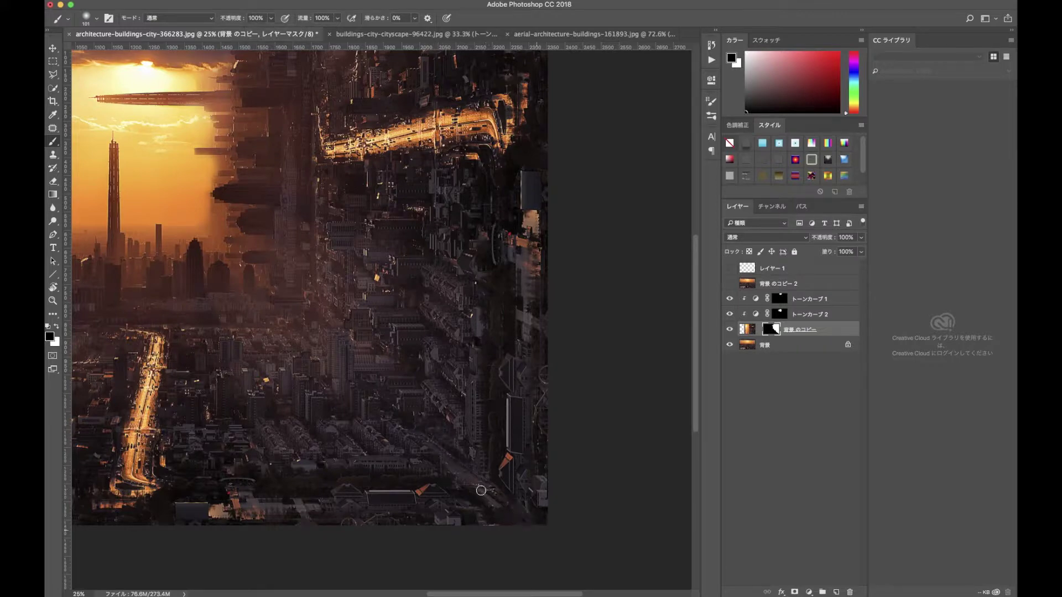
Step: Select the トーンカーブ 2 mask and set the brush to 28% opacity and 31% flow
key(ctrl+0)
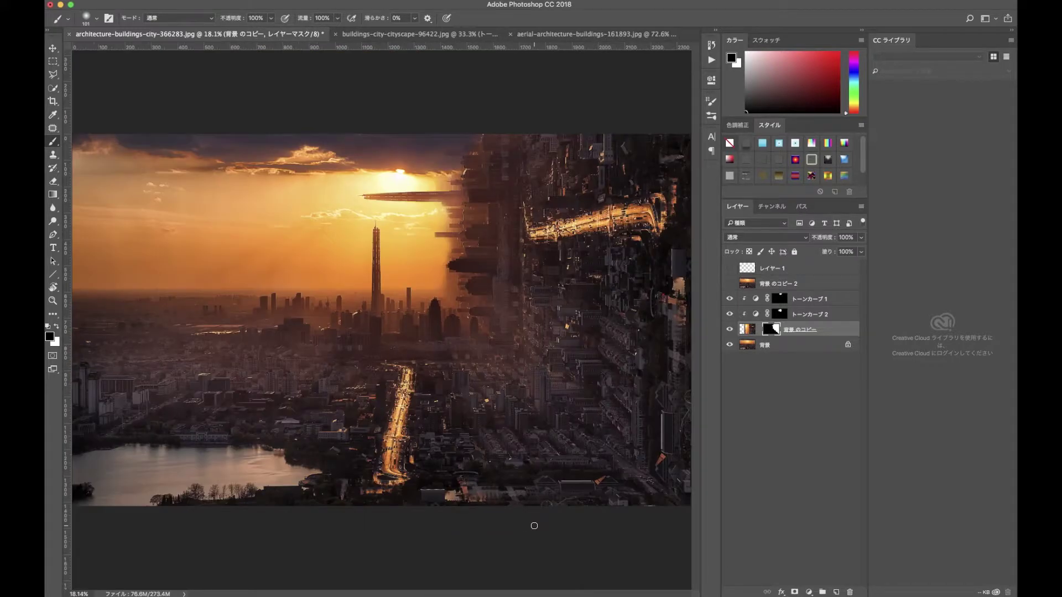
click(729, 299)
key(alt+])
key(2)
key(8)
key(shift+3)
key(shift+1)
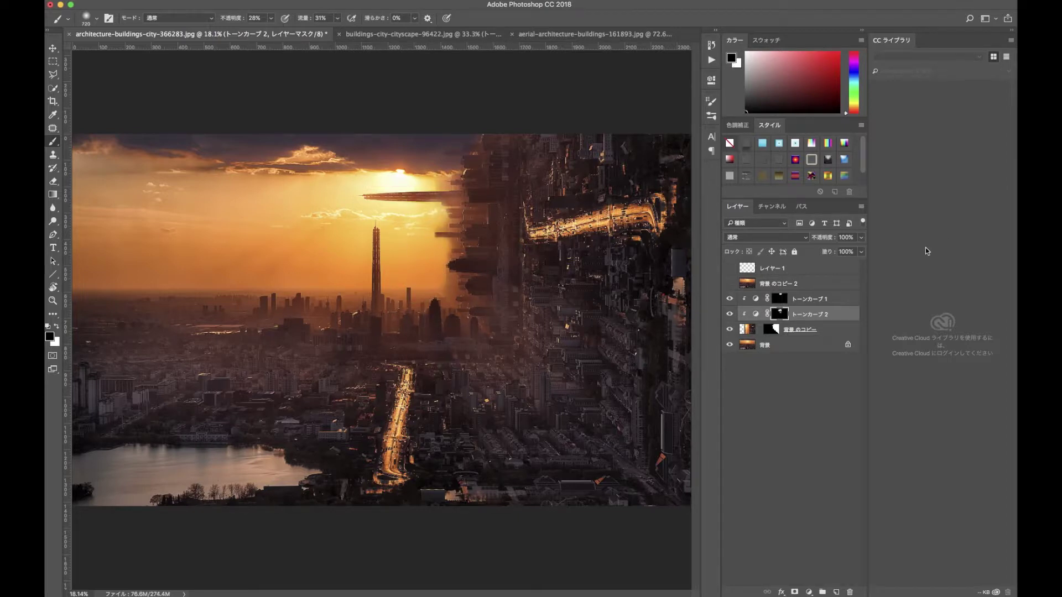
Step: Add a Curves adjustment layer that brightens the whole image
click(802, 283)
click(809, 592)
click(827, 453)
drag(635, 181, 635, 168)
drag(590, 227, 590, 225)
drag(635, 169, 634, 166)
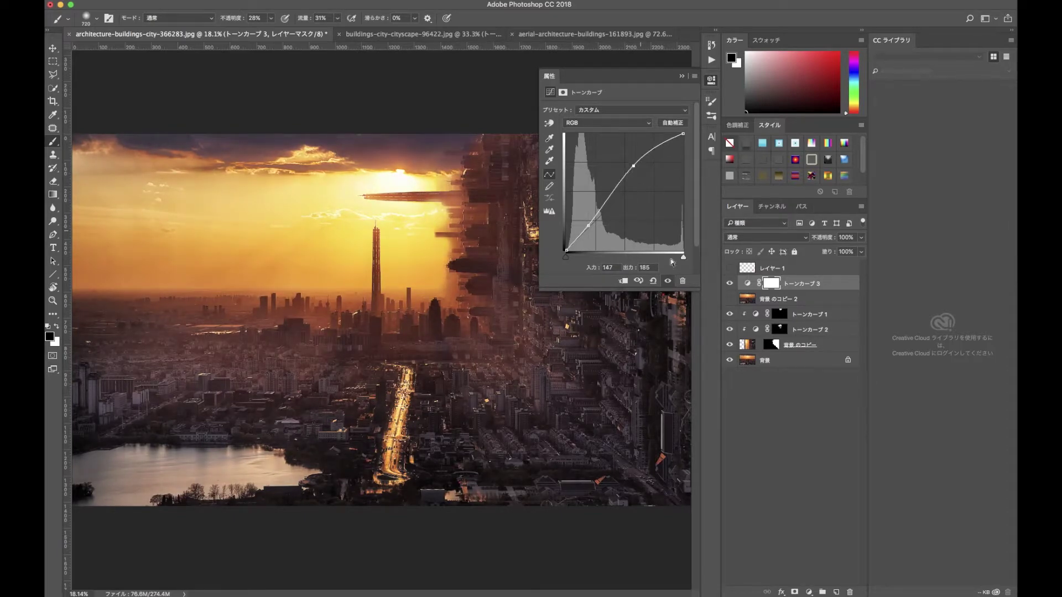
click(775, 443)
Step: Draw a four-corner Pen path shaping a light ray from the sun over the city
key(p)
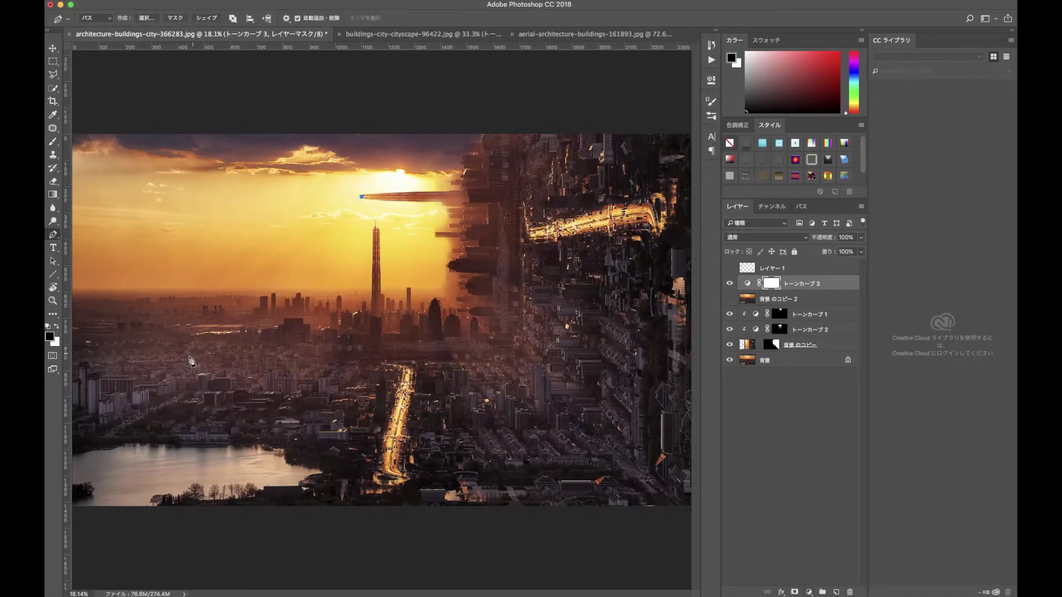
click(646, 413)
click(175, 384)
click(809, 591)
click(842, 434)
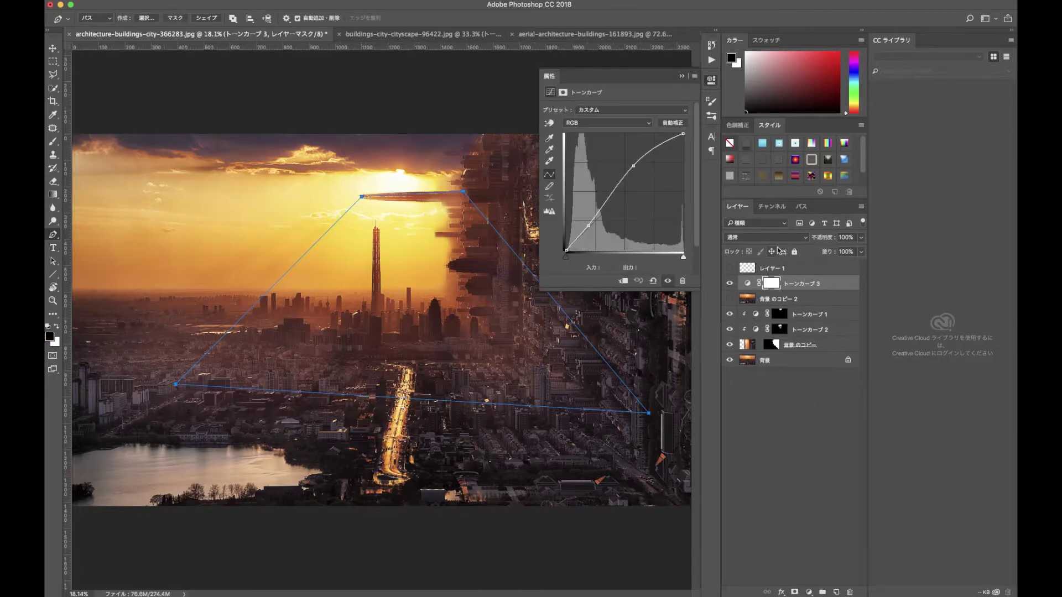
click(802, 206)
Step: Add a brightening Curves layer masked to the ray and Gaussian-blur its mask
ctrl+click(732, 250)
drag(624, 192, 624, 177)
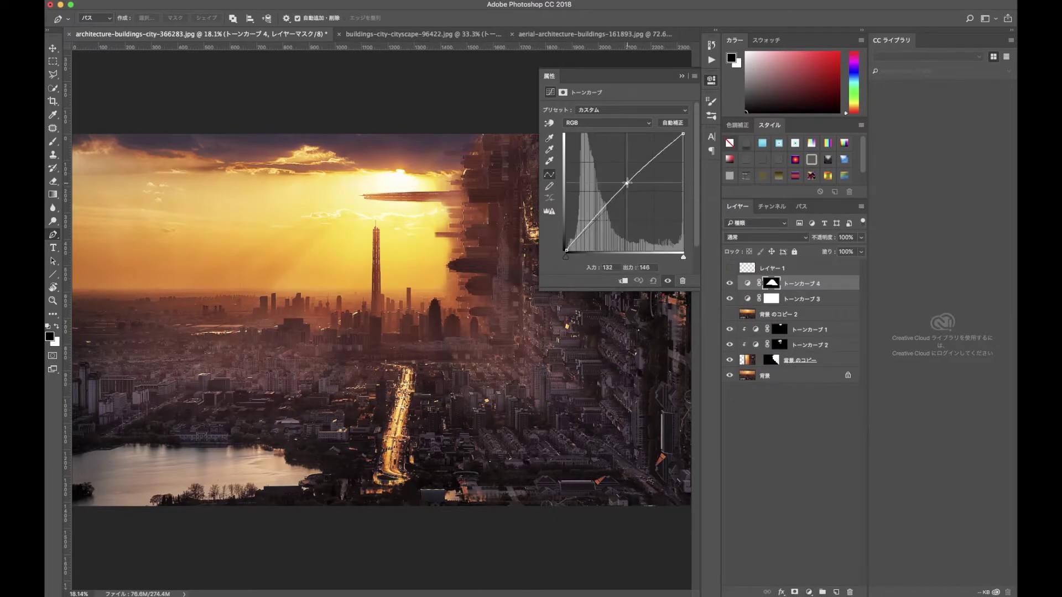
click(332, 7)
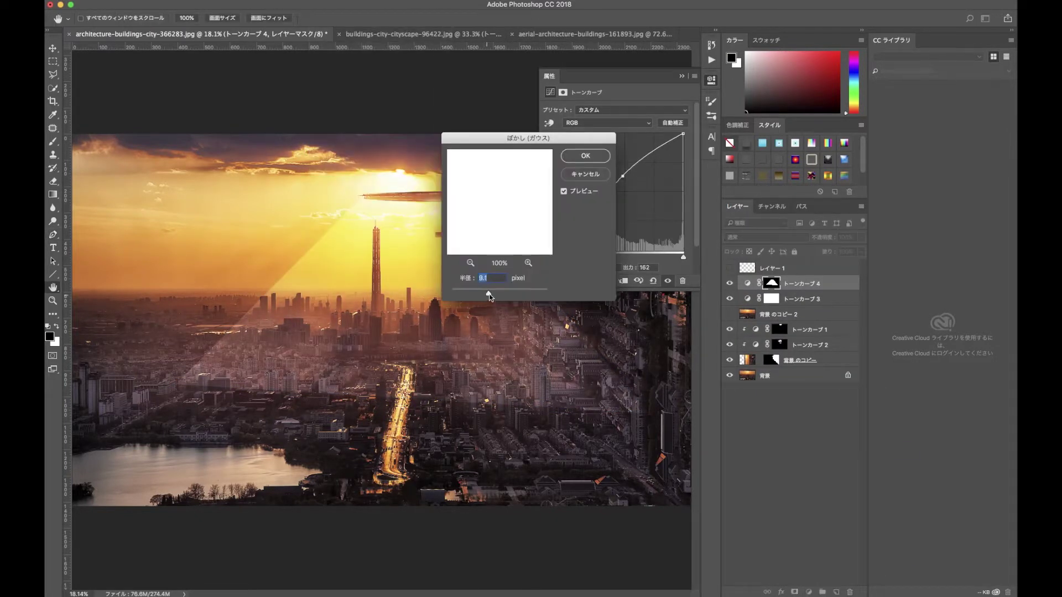
key(Return)
Step: Fade the ray's mask over the city with a black brush at 71% opacity, 90% flow
key(b)
key(x)
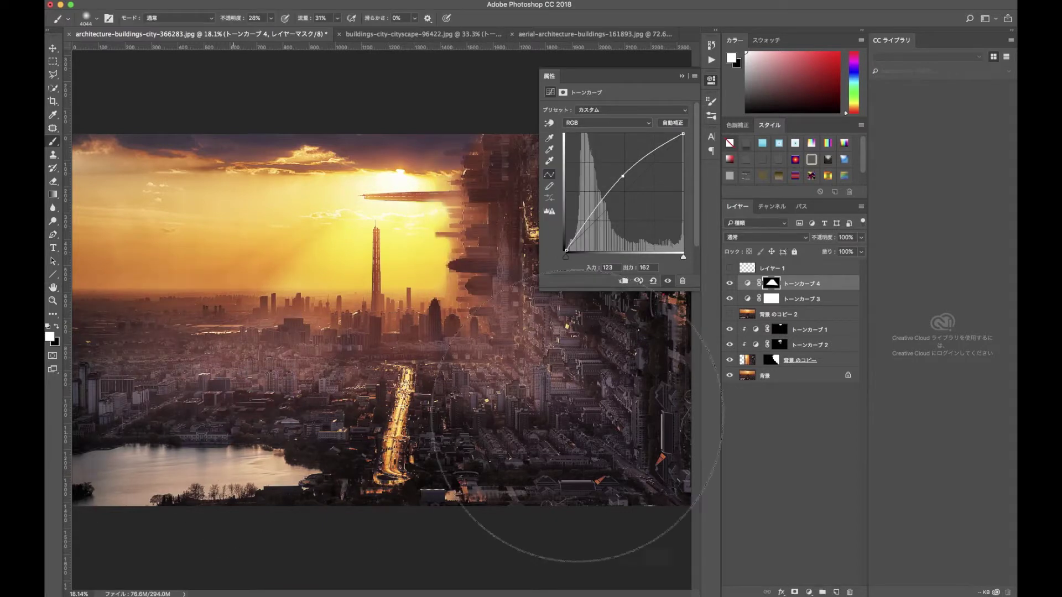
key(x)
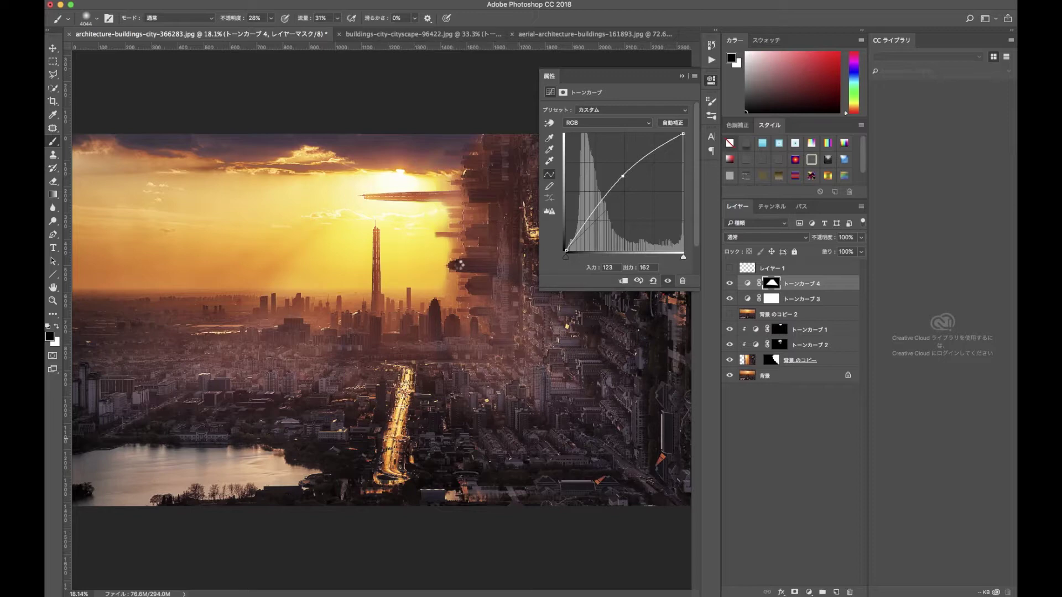
key(7)
key(1)
key(shift+9)
key(shift+0)
drag(392, 398, 301, 390)
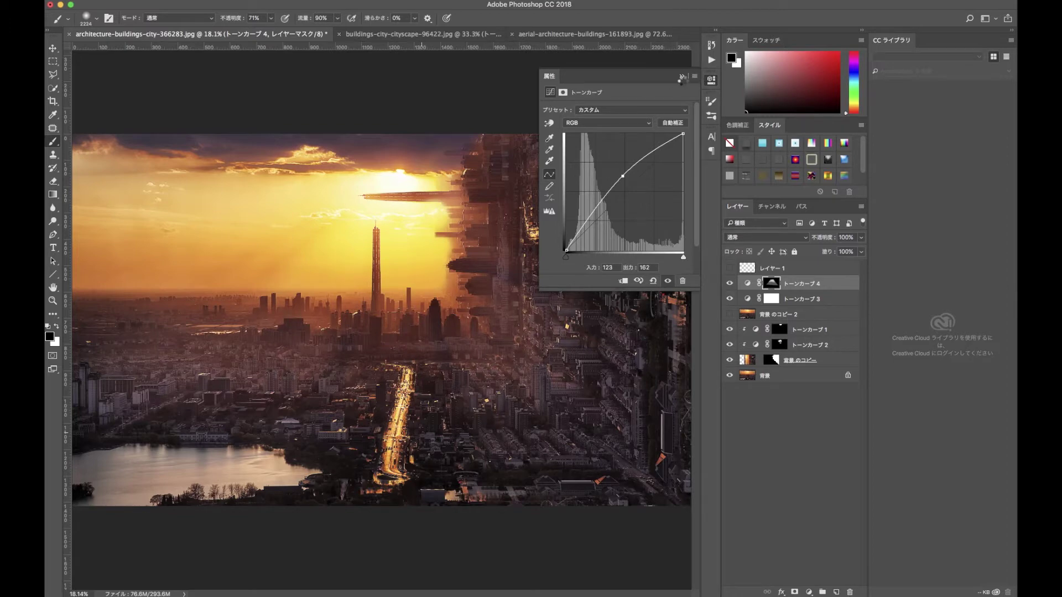
Step: Group the adjustment layers into グループ 1 and toggle it to compare
click(681, 77)
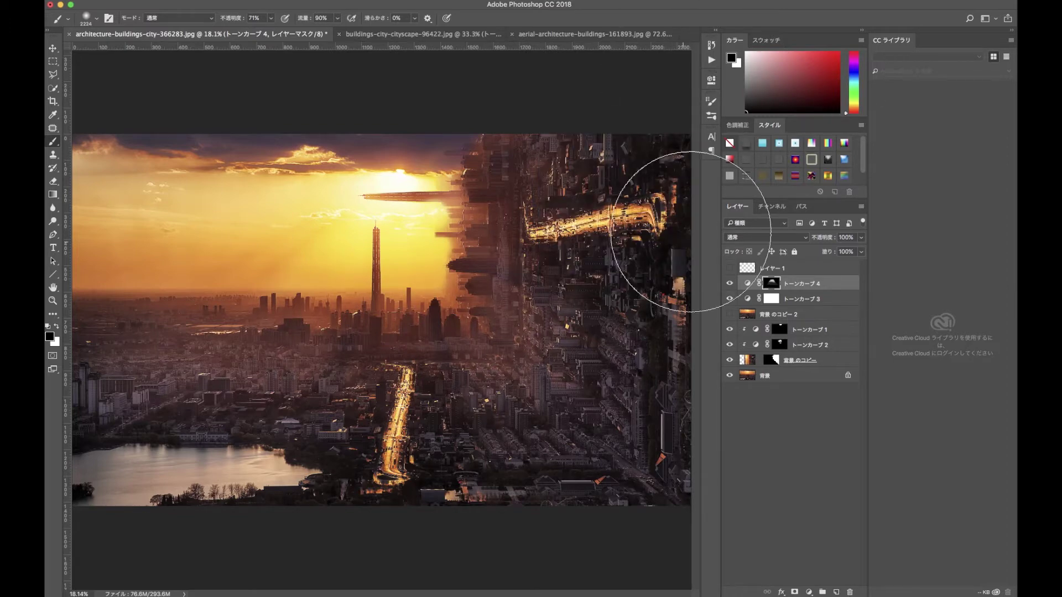
key(ctrl+g)
click(729, 267)
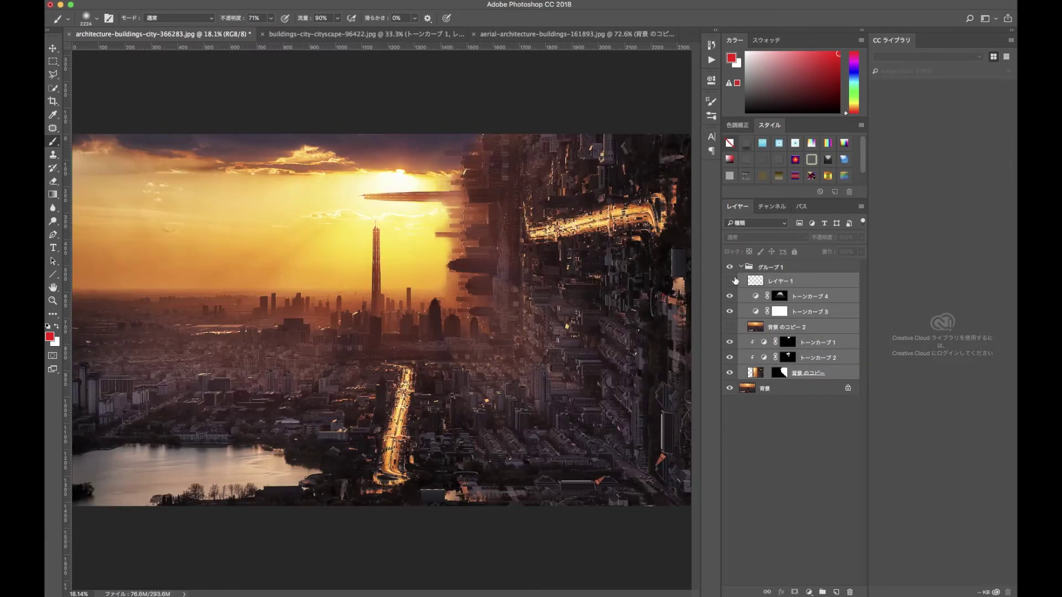
Step: Show 背景 のコピー 2 at 18% opacity and toggle グループ 1 to compare
click(729, 327)
click(785, 327)
drag(861, 237, 828, 252)
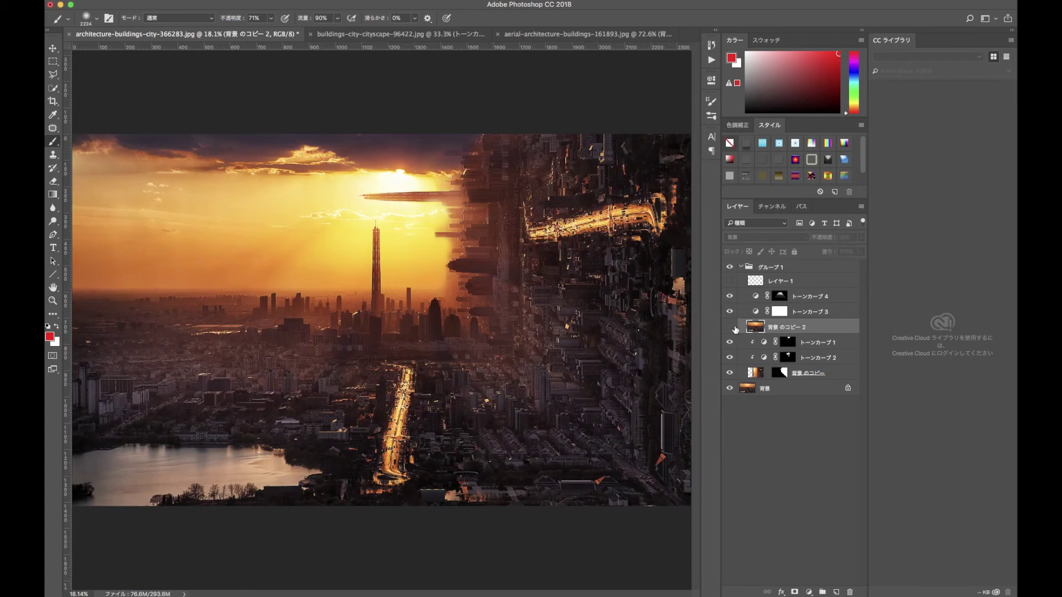
click(729, 267)
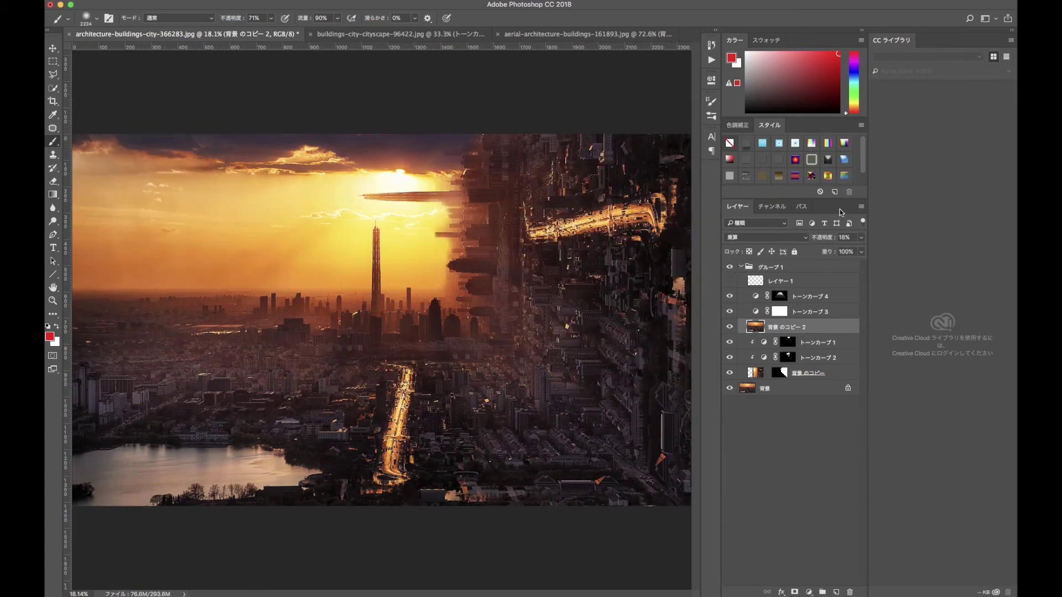